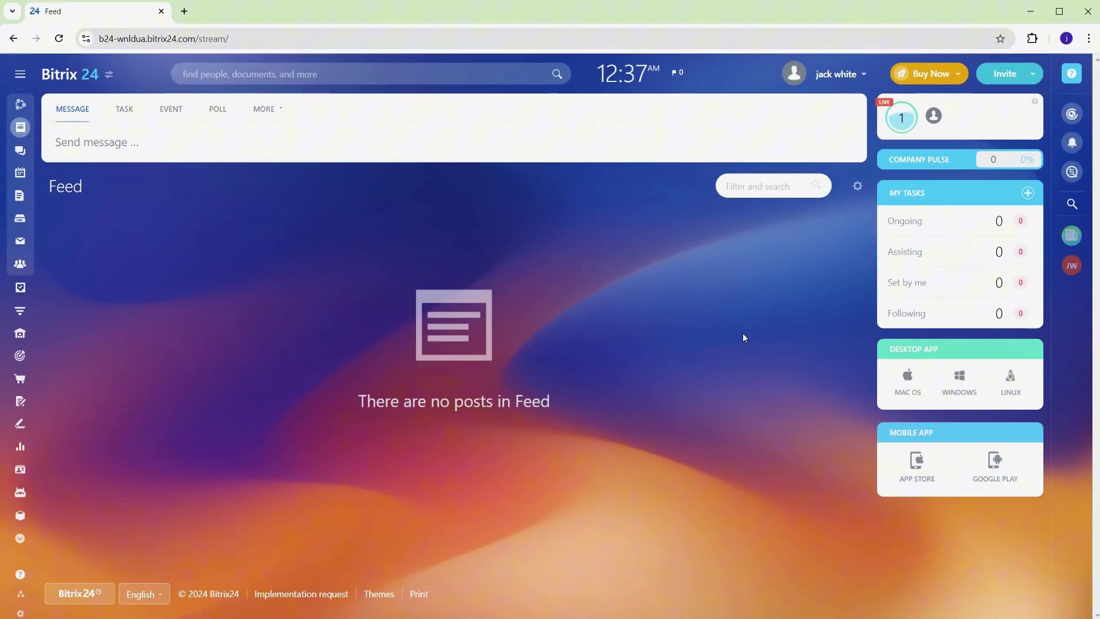
- Open My tasks via Tasks and Projects in the left sidebar
mouse_move(23, 287)
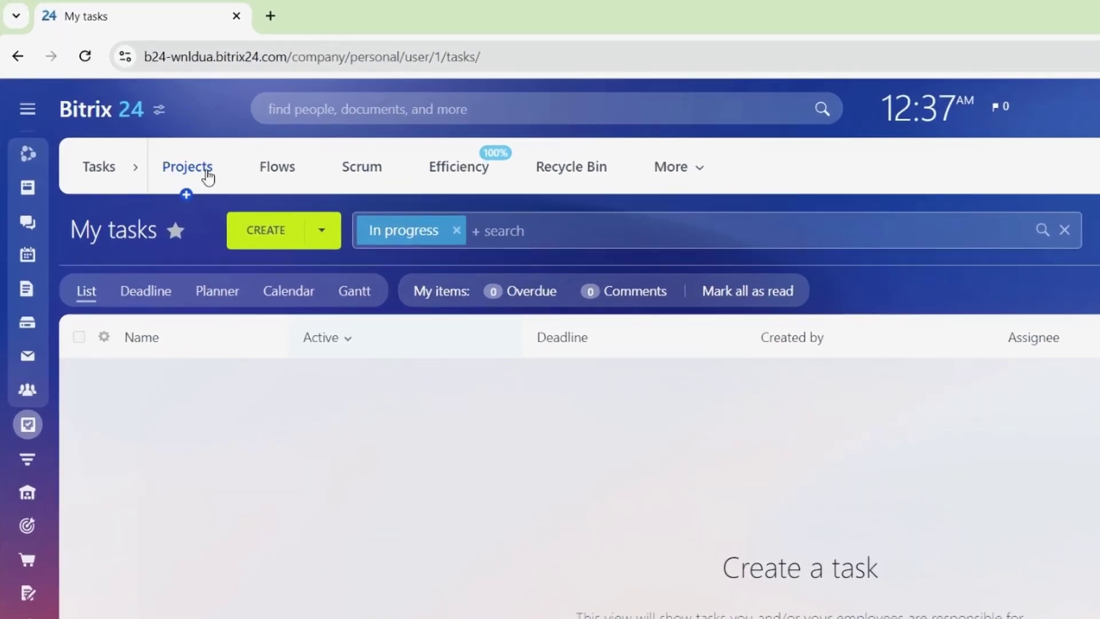
- Switch to the empty Projects page in the Tasks section
click(138, 115)
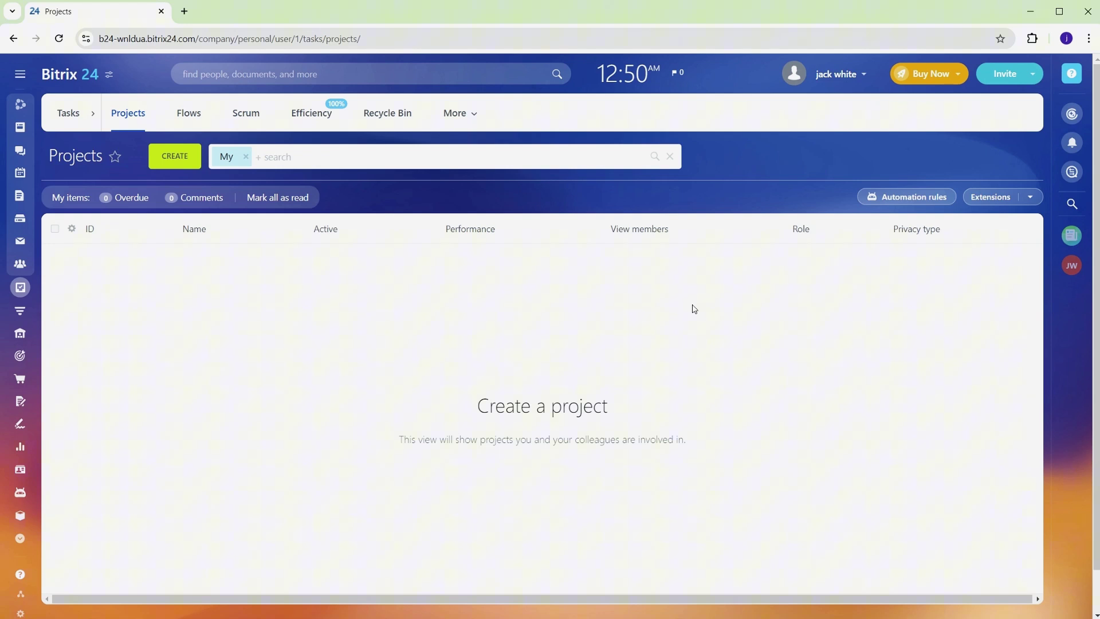
- Create a Project named 'Youtube Business Channel', keeping the blue folder icon
click(155, 156)
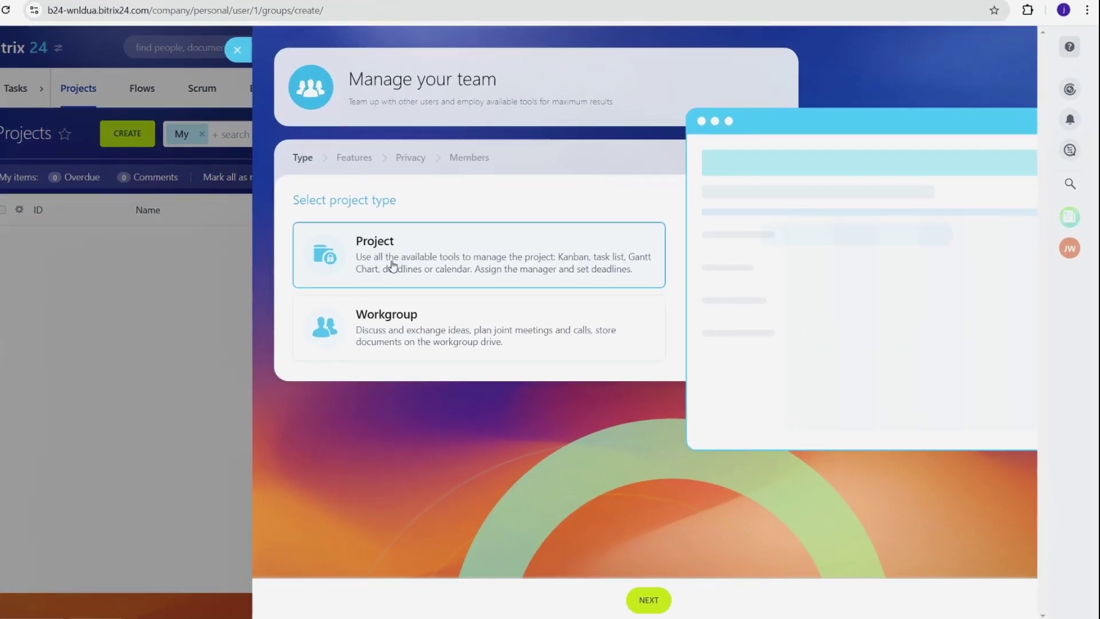
click(641, 599)
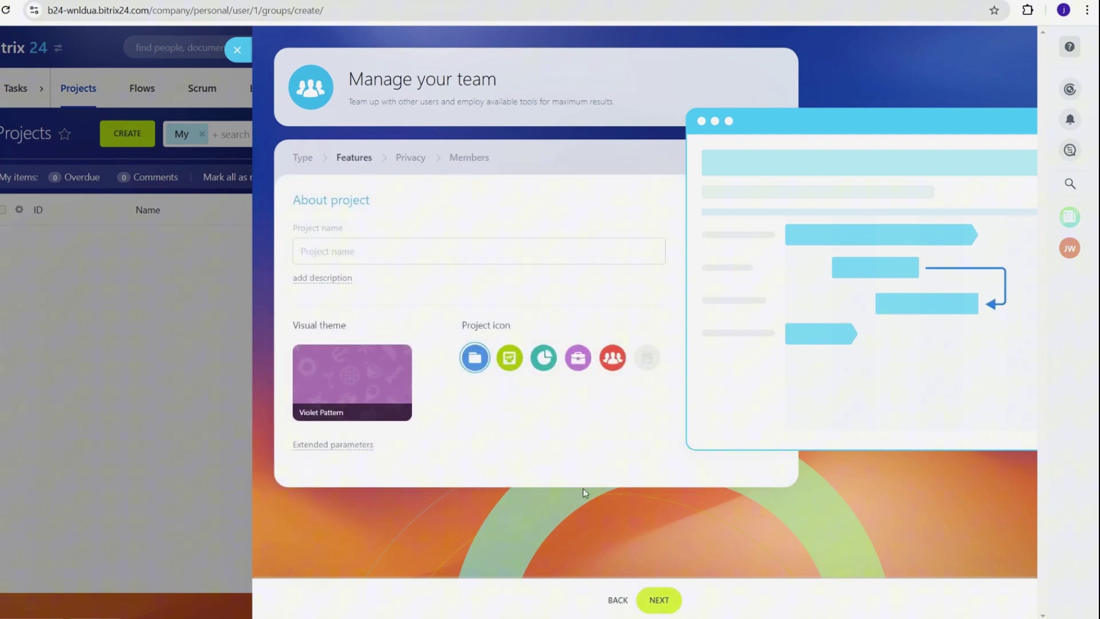
click(438, 253)
text(Youtube Busine)
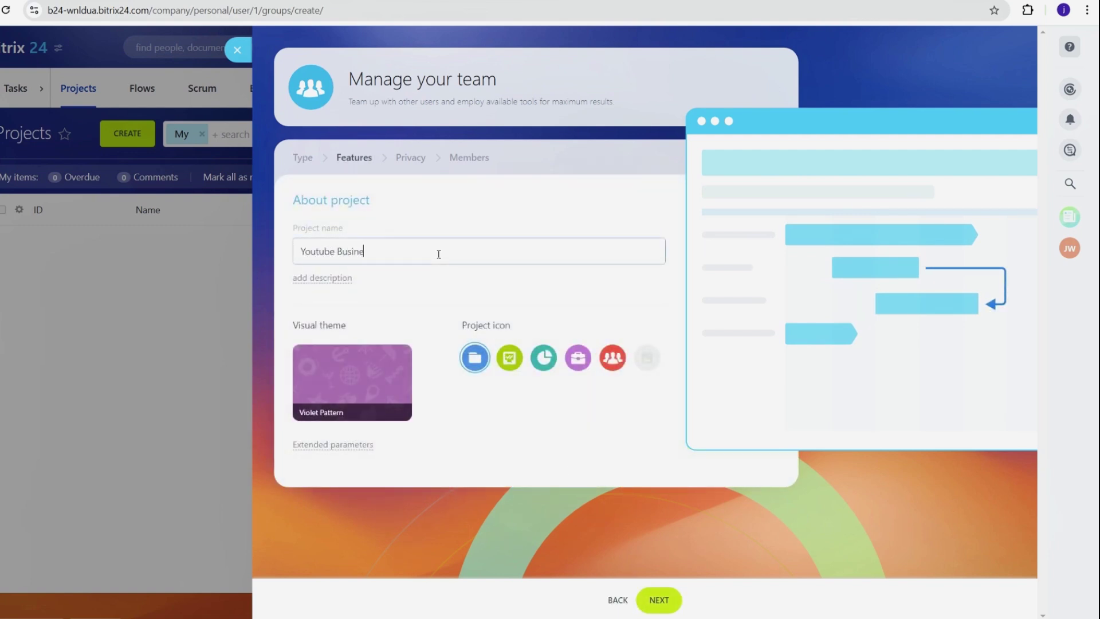
text(ss Channel)
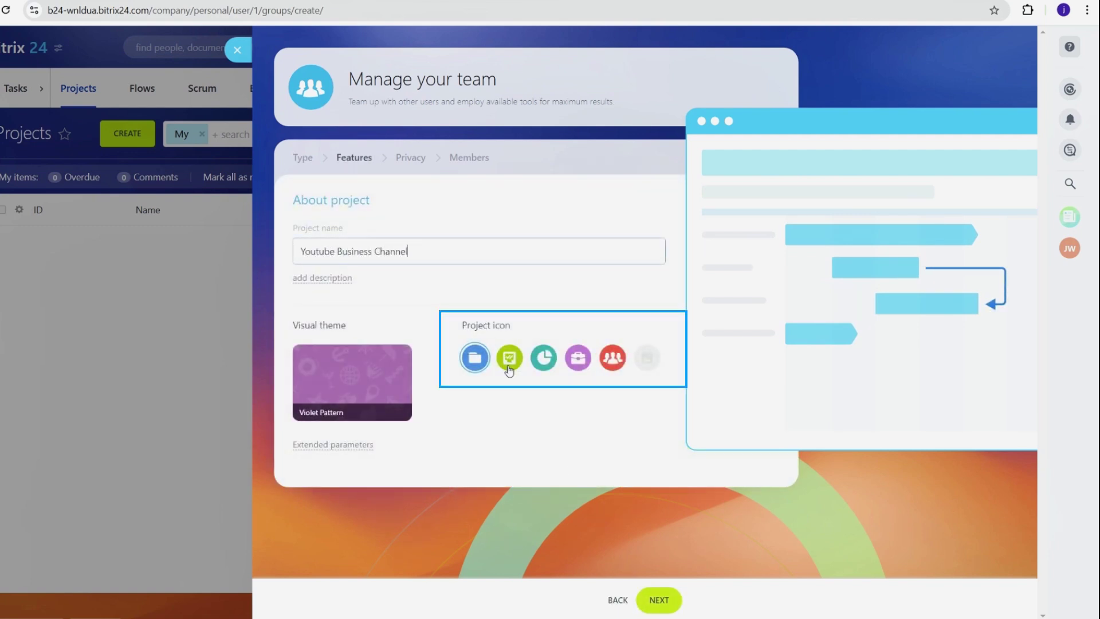
click(504, 368)
click(476, 368)
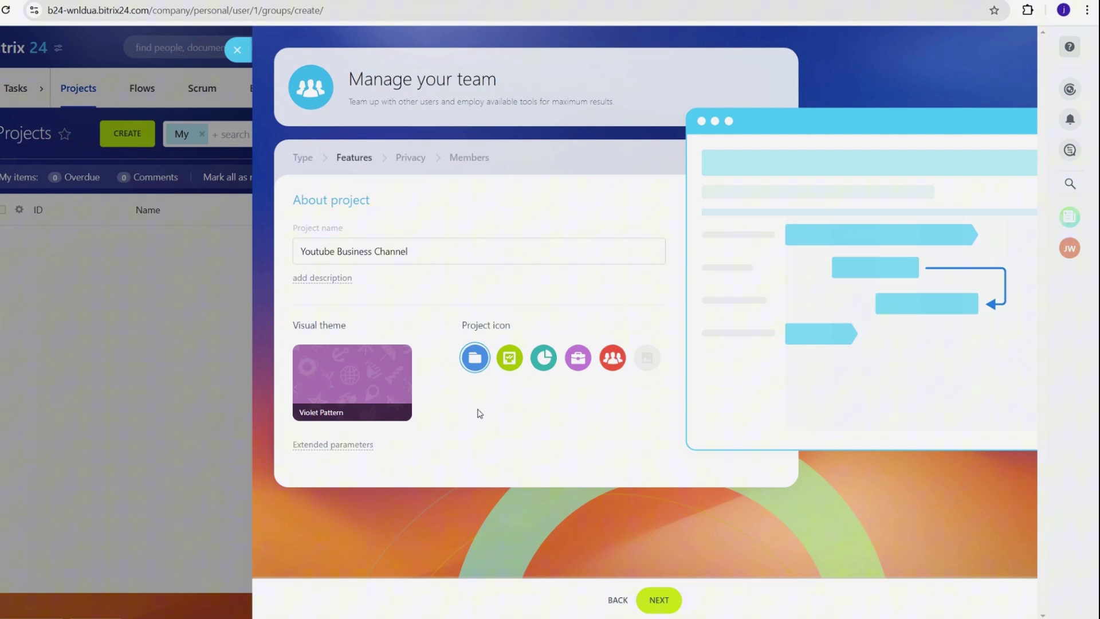
- Set the project's privacy to Public and advance to the Team members step
click(649, 606)
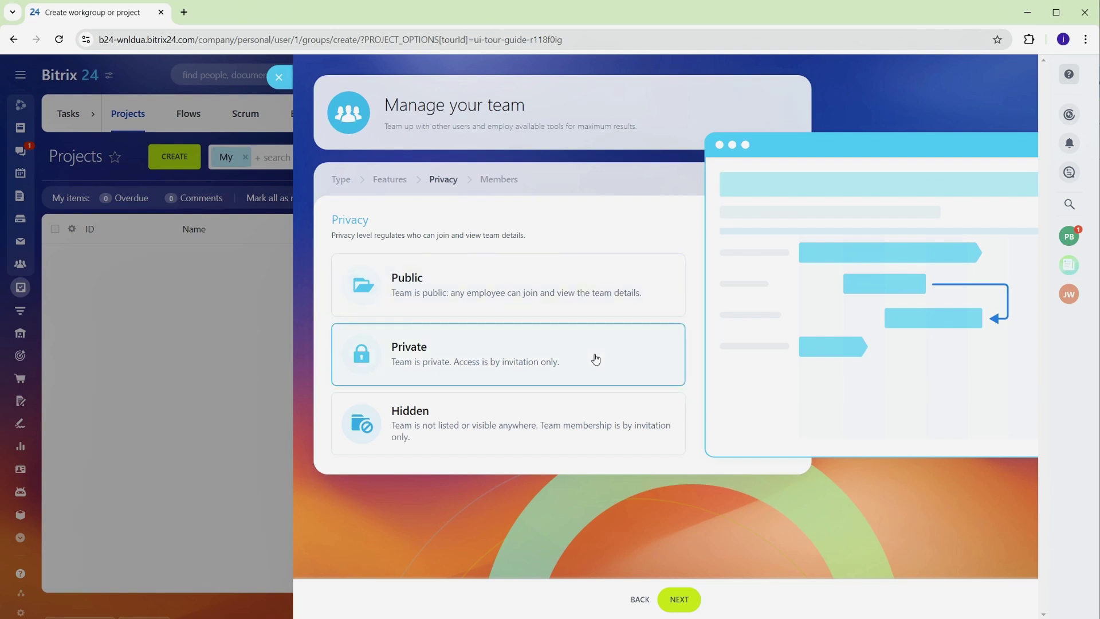
click(602, 435)
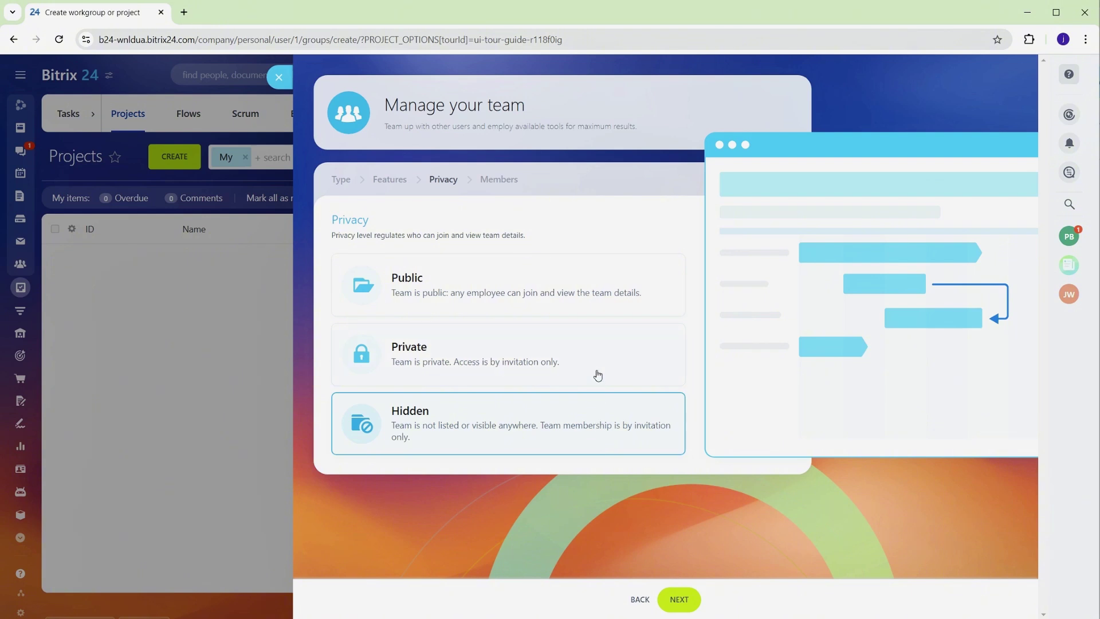
click(598, 297)
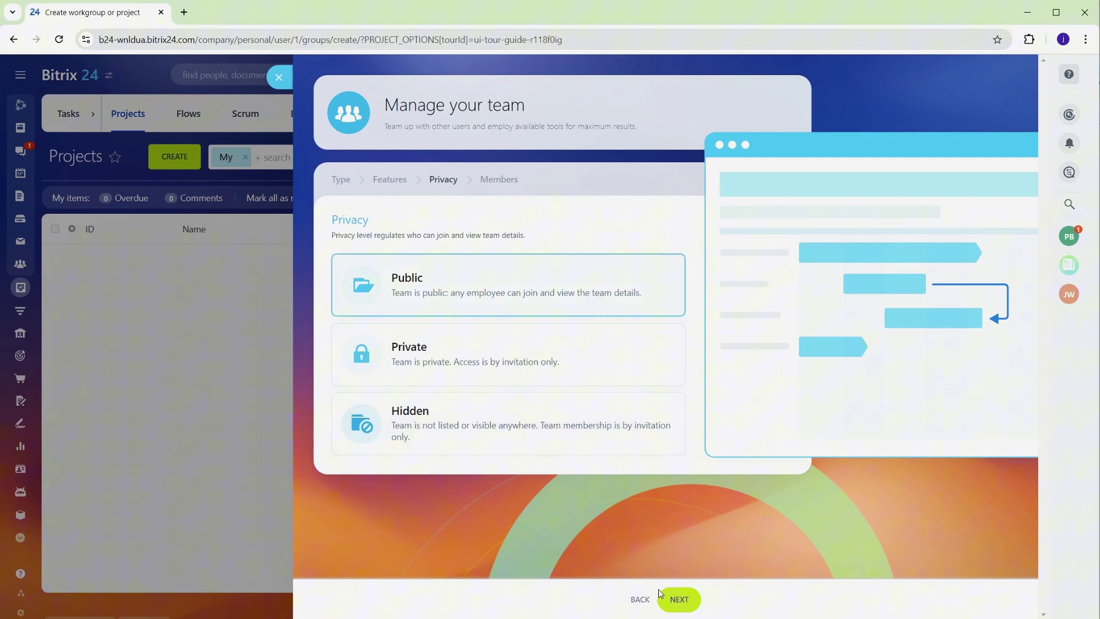
click(676, 599)
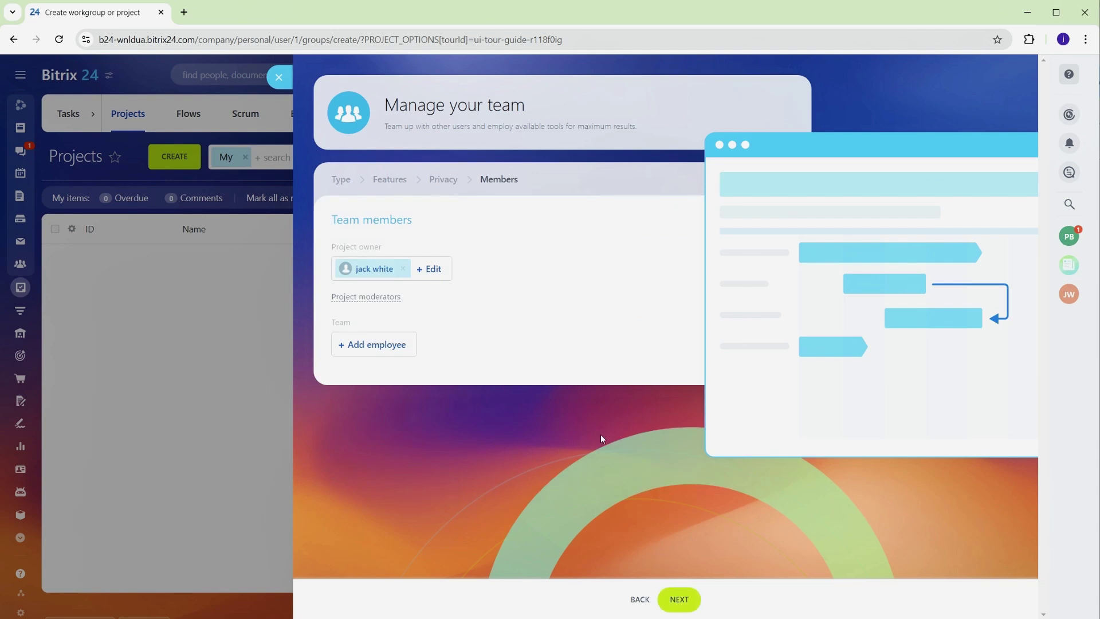
click(395, 346)
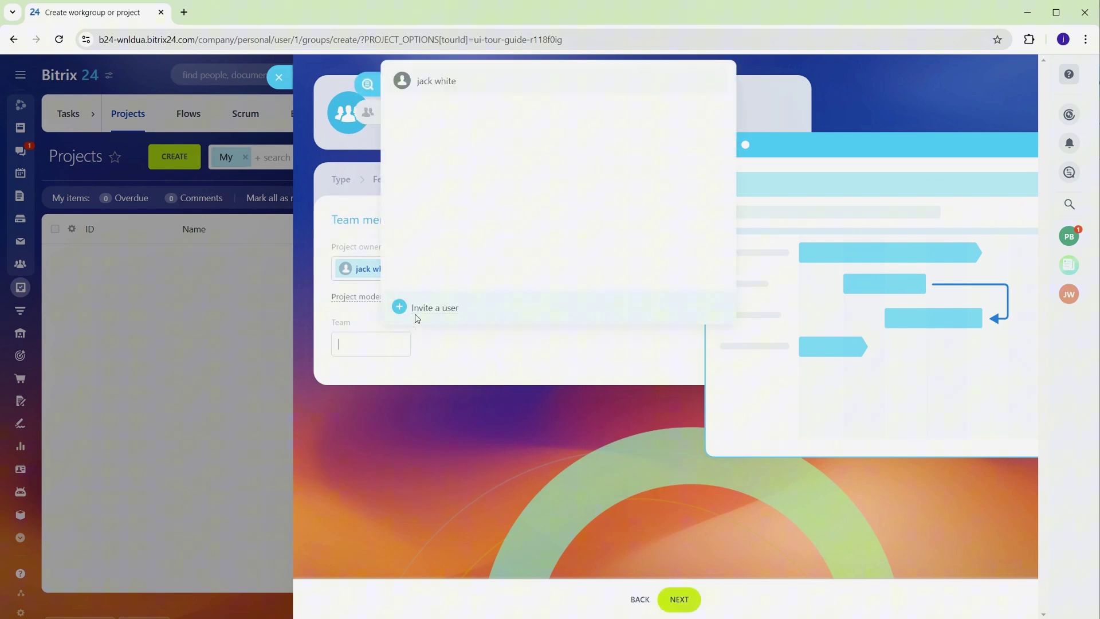
click(480, 448)
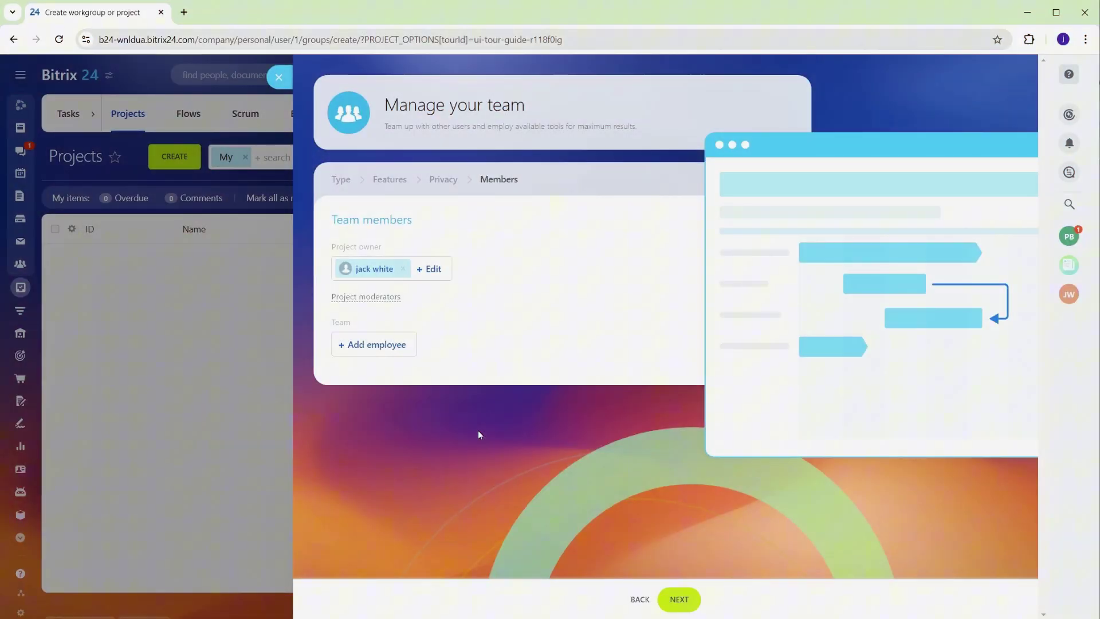
- Confirm the Members step to create the project and land on its Workgroup tasks page
click(677, 599)
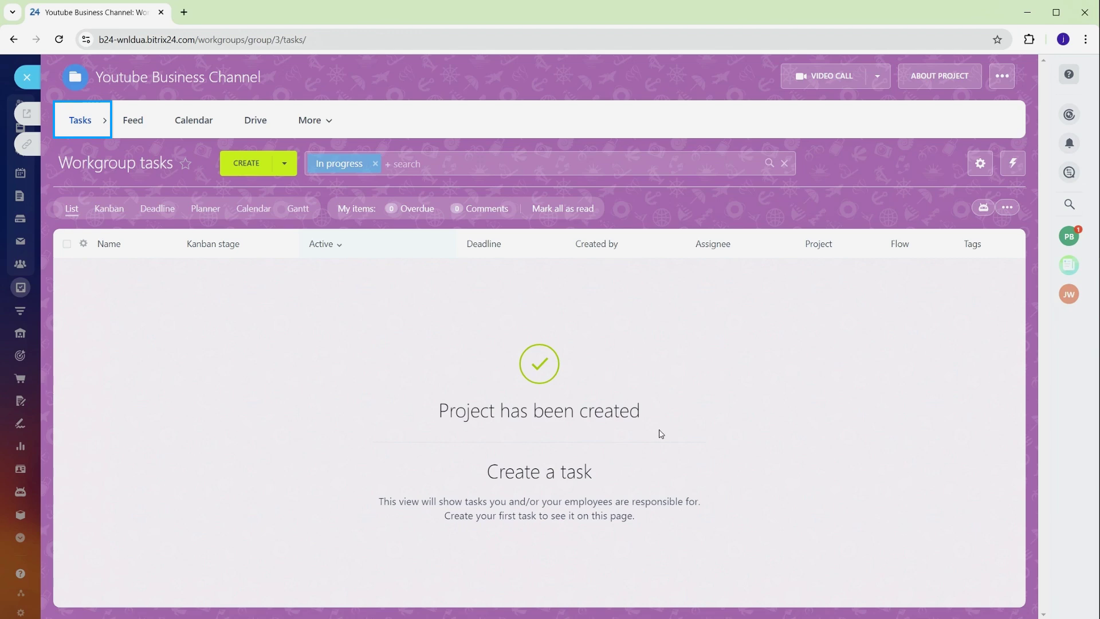
- Check the project's Feed and Calendar, then open the project chat from More
click(135, 119)
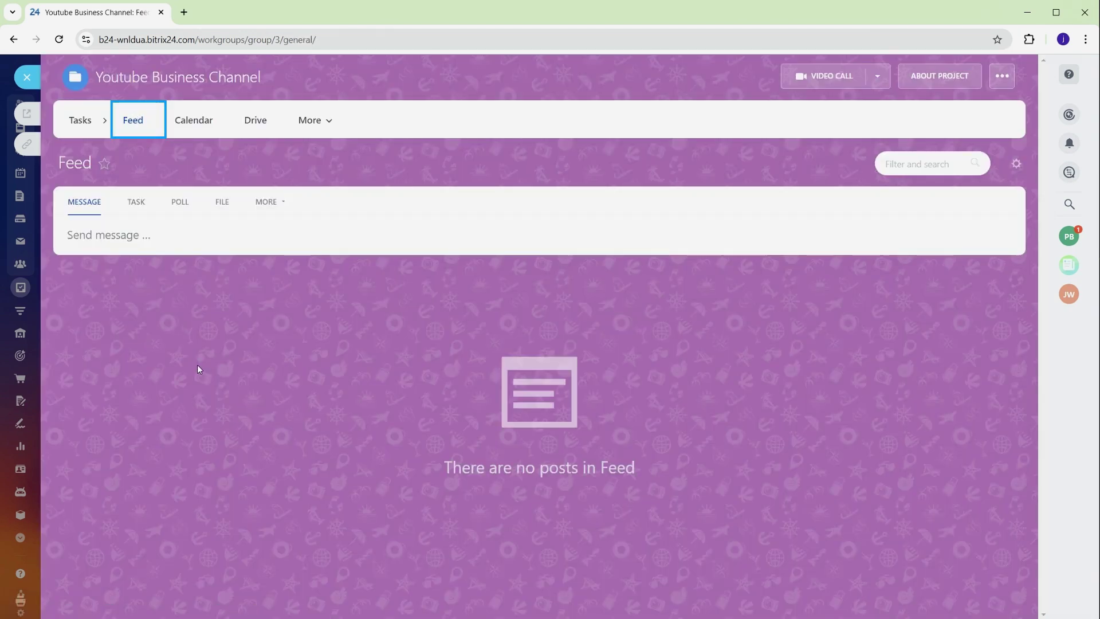
click(194, 120)
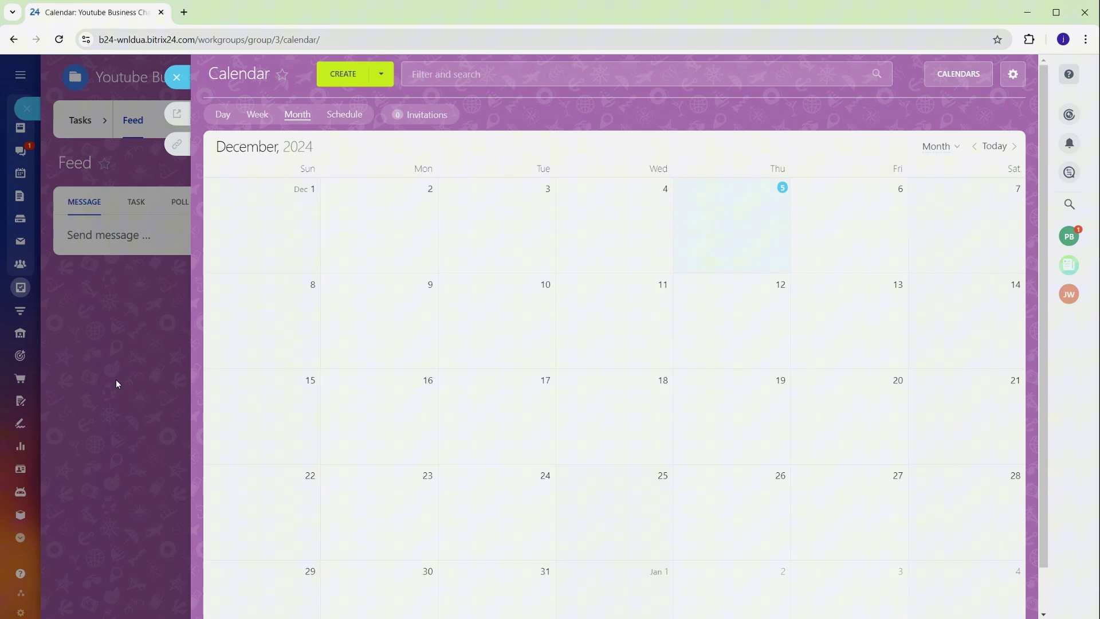
click(116, 379)
click(313, 120)
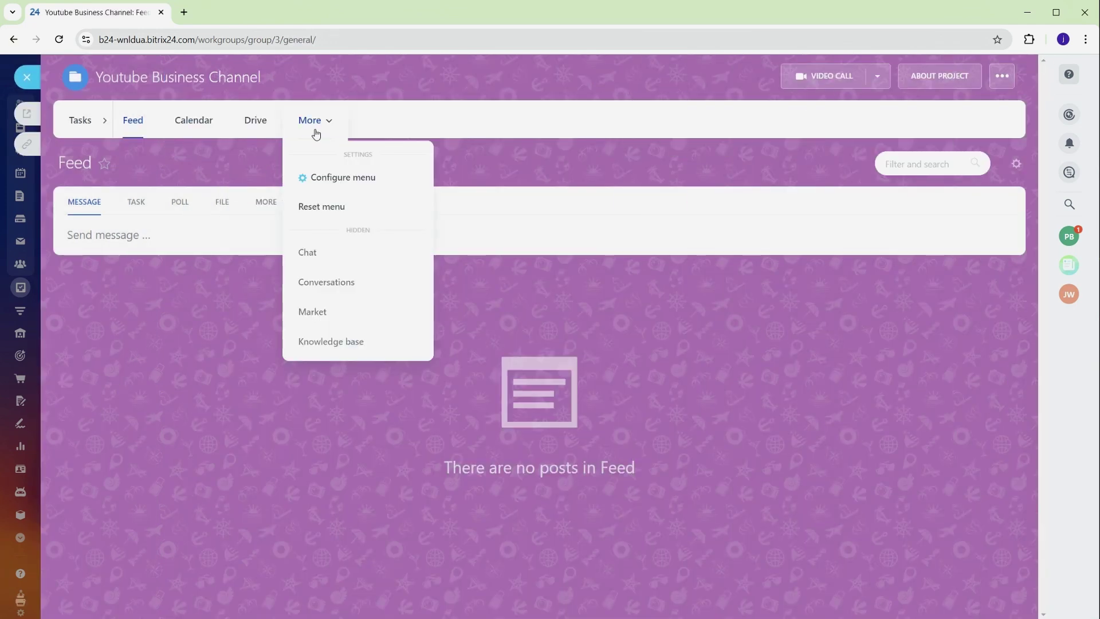
click(311, 252)
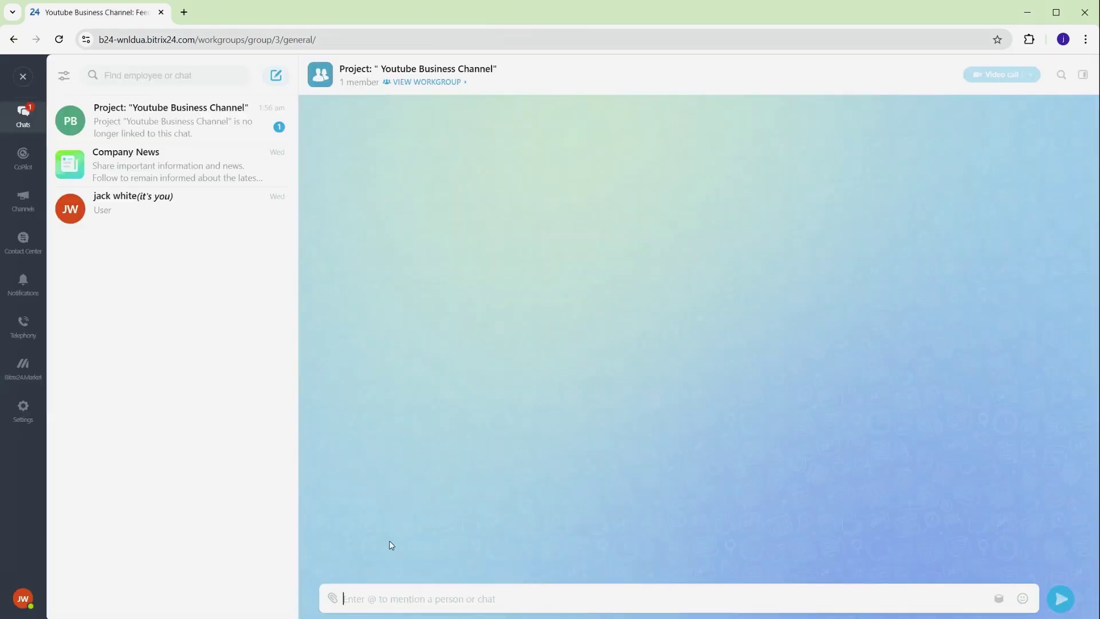
- Close the messenger and return to the project's Tasks list
click(32, 85)
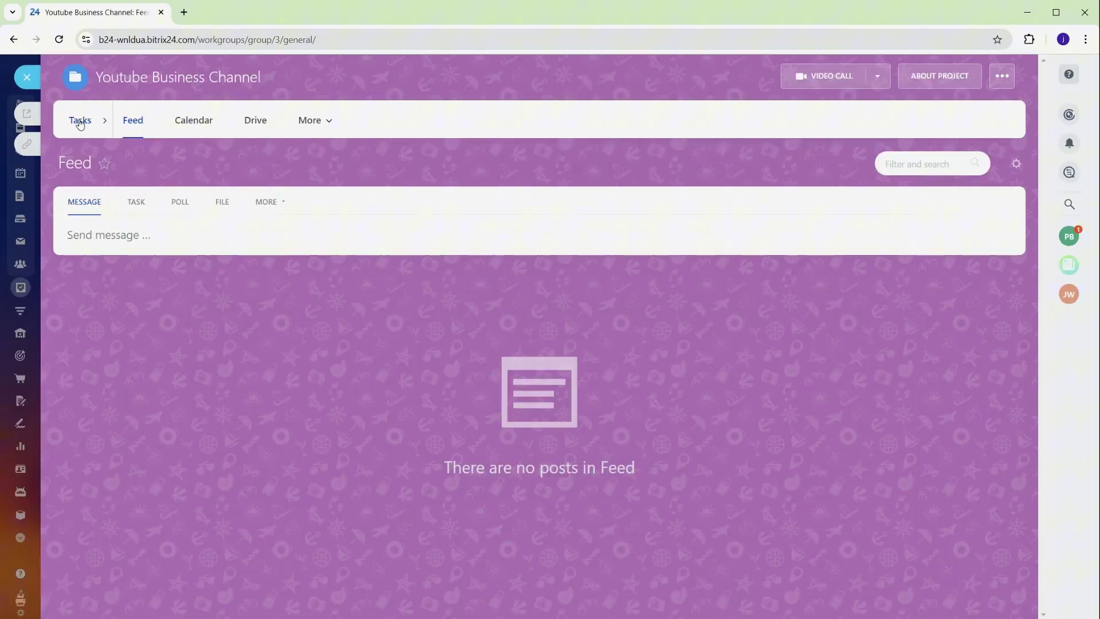
click(80, 120)
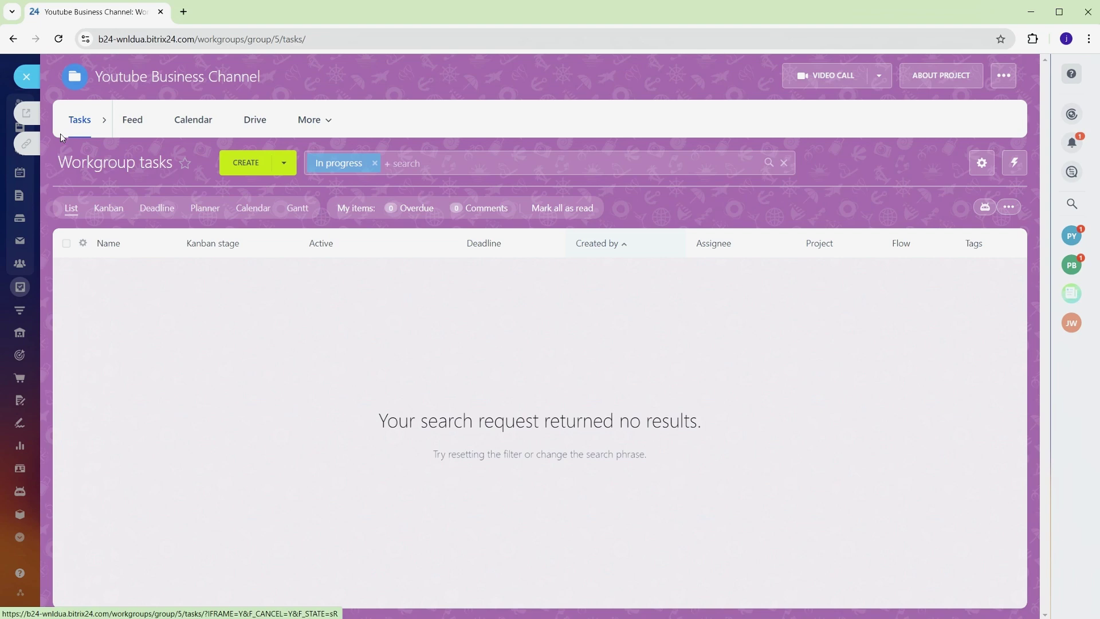
- Start a new high-priority task titled 'Youtube Marketing Video'
click(252, 167)
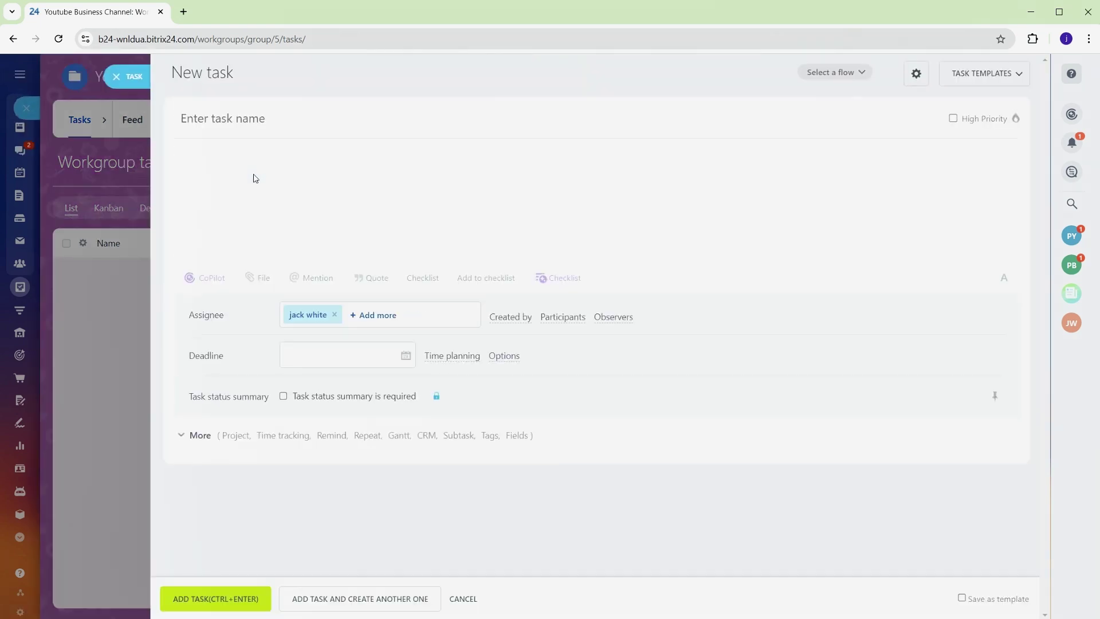
text(Youtube Marketing Video)
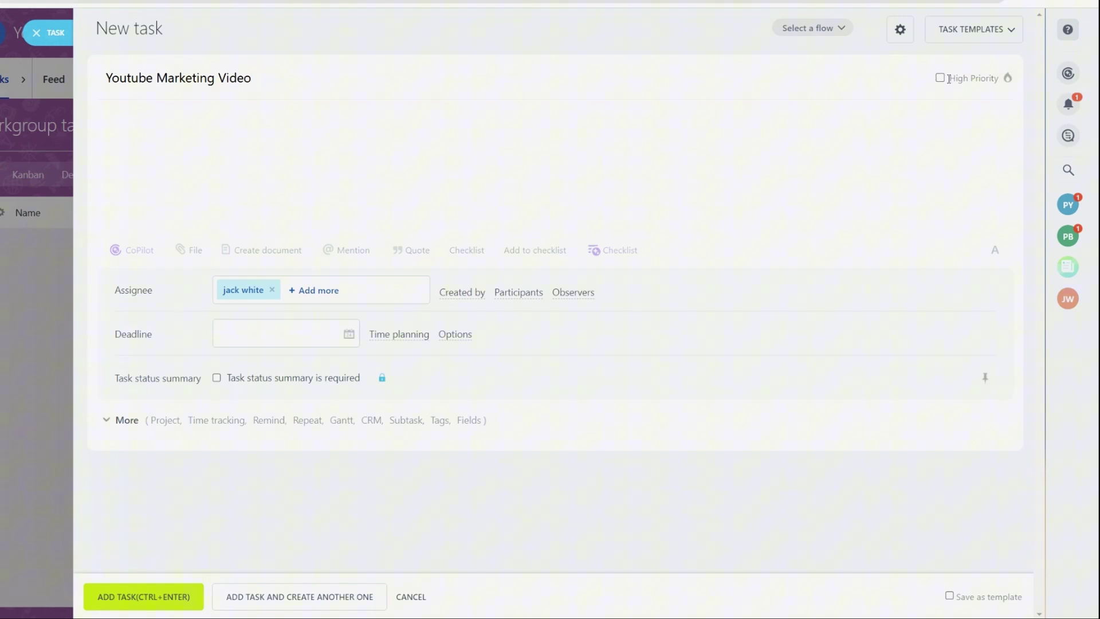
click(940, 79)
- Add the description 'Develop a marketing strategy for Youtube channel.' and a December 23, 2024 deadline
click(201, 117)
text(Develop a marketing strategy for Youtube chann)
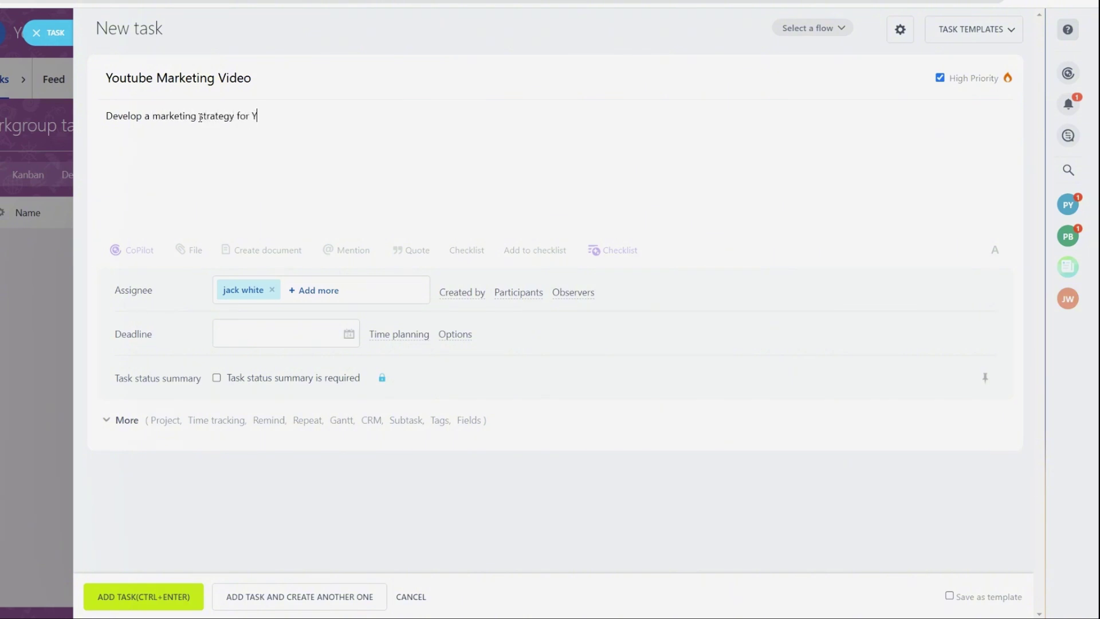
text(el.)
click(314, 290)
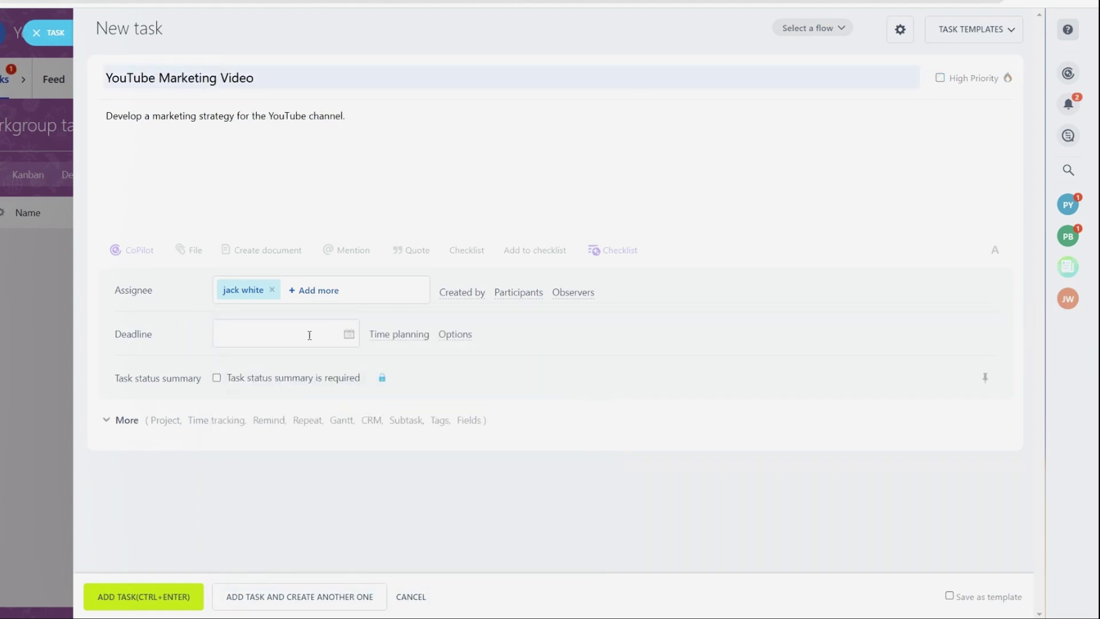
click(302, 337)
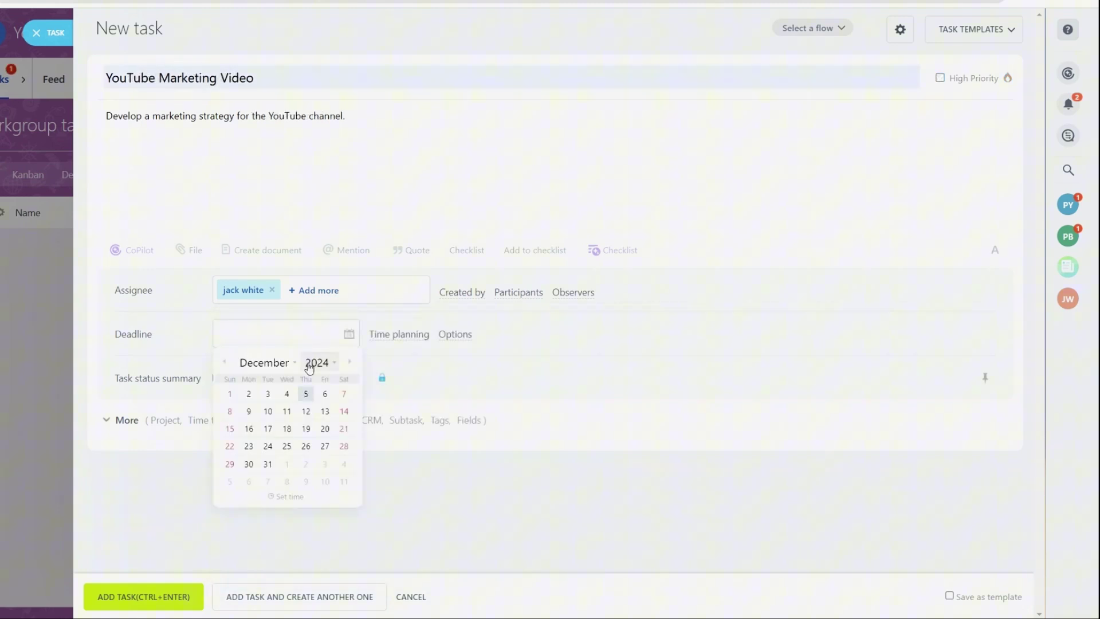
click(248, 447)
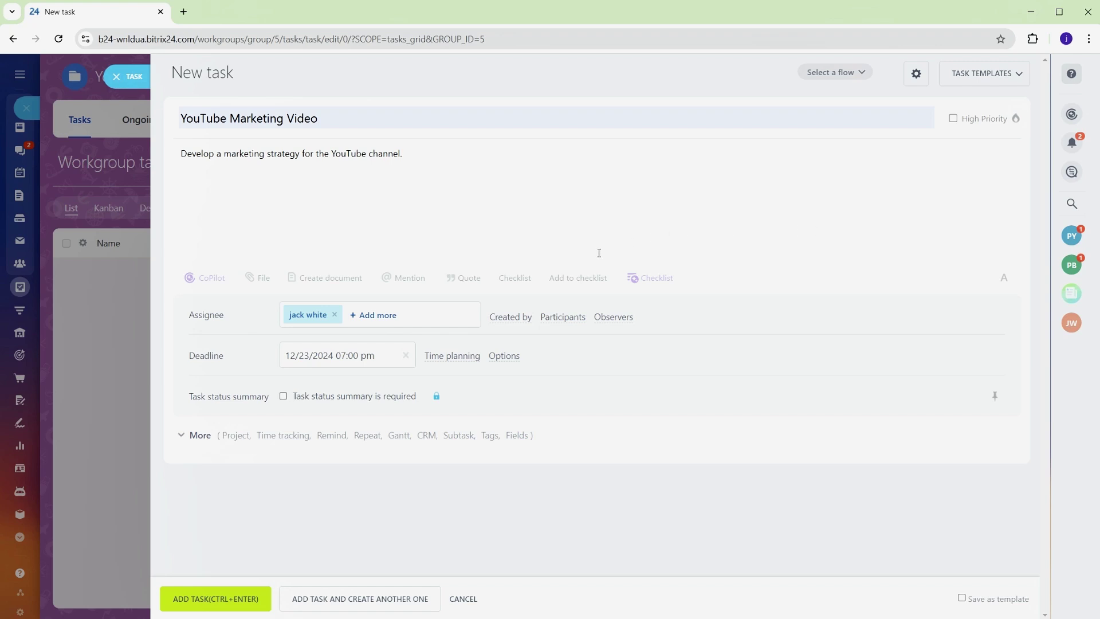
- Add Checklist #1 with the item 'Create Youtube Thumbnail'
click(517, 278)
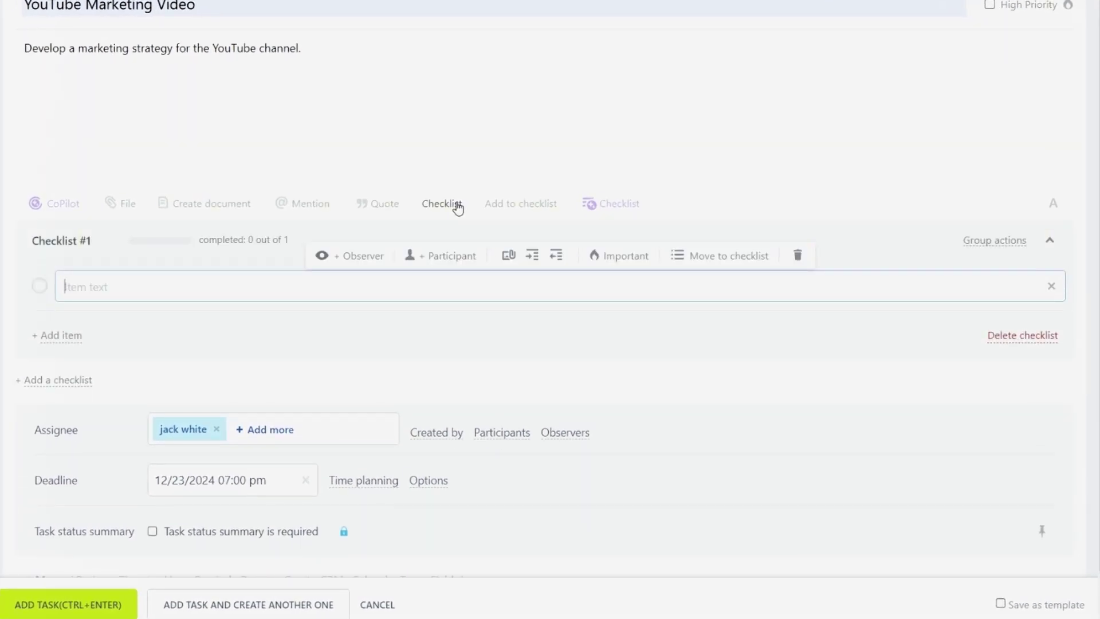
text(Create Youtube T)
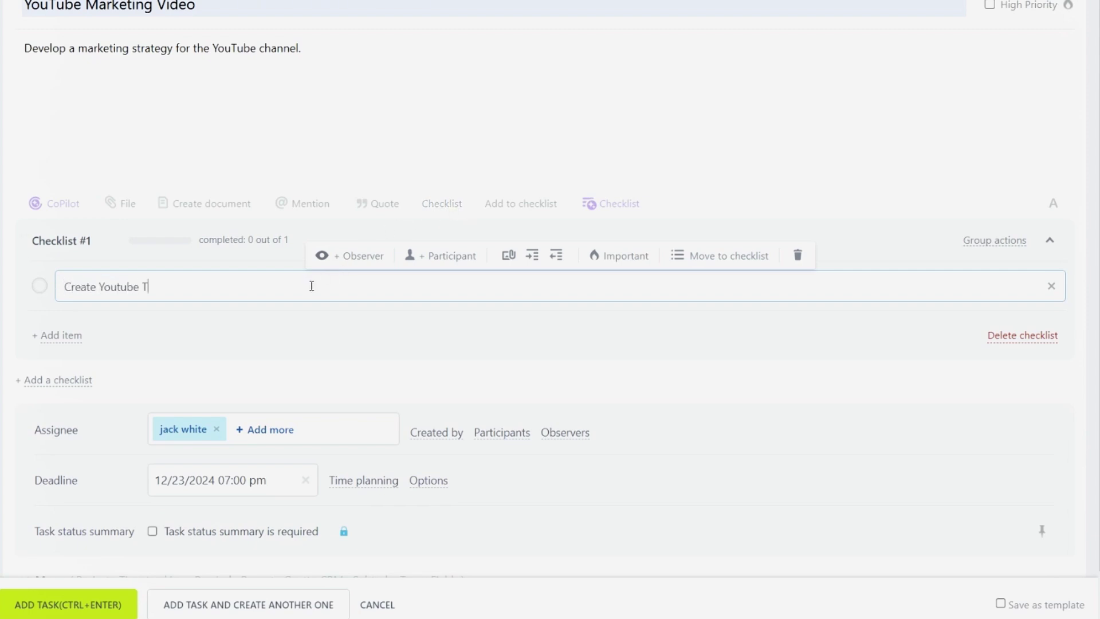
text(humbnail)
click(334, 262)
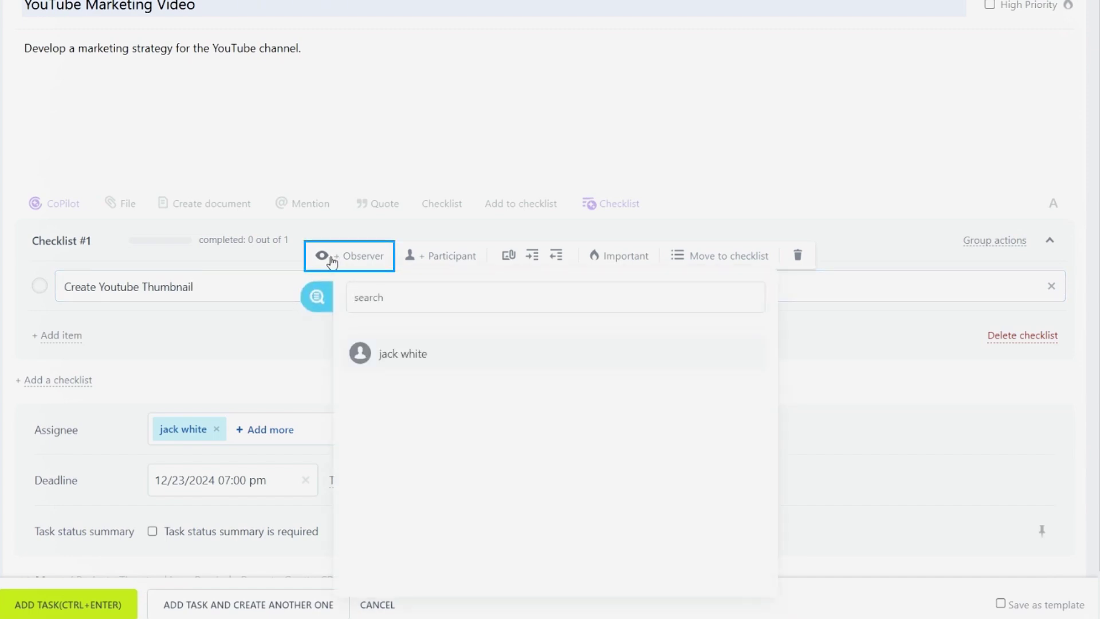
click(447, 259)
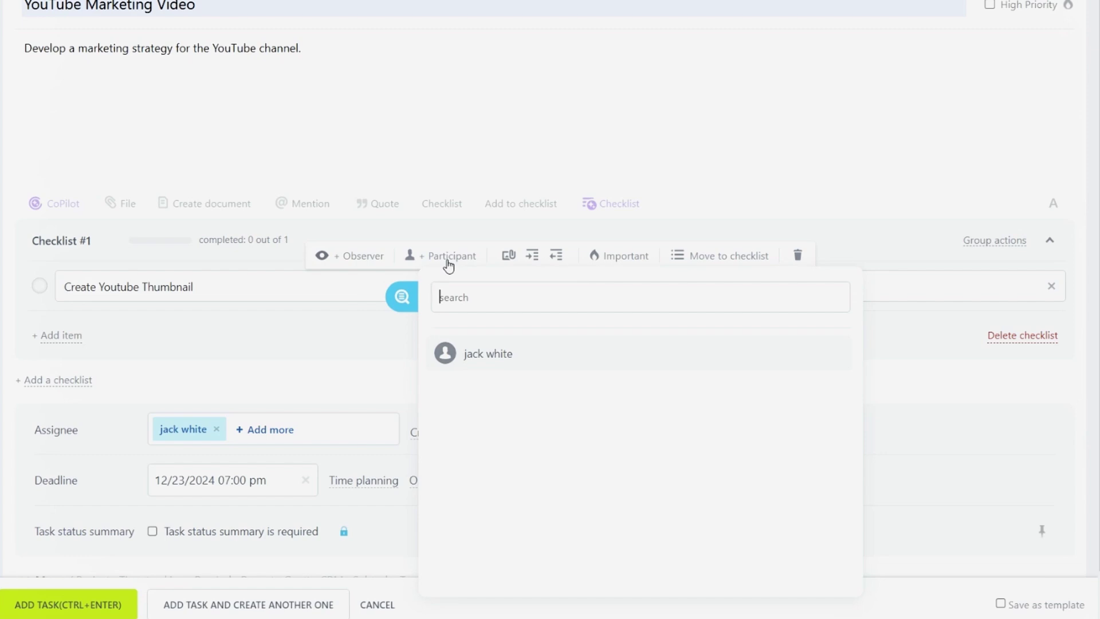
click(261, 263)
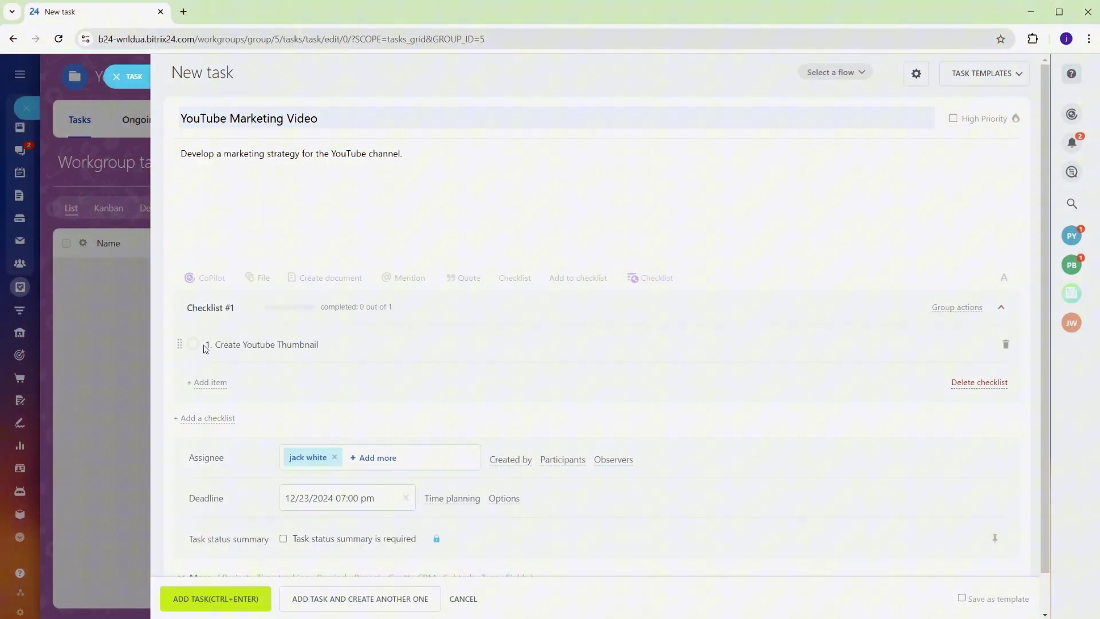
- Tick the Create Youtube Thumbnail item so the checklist shows 1 out of 1
click(192, 347)
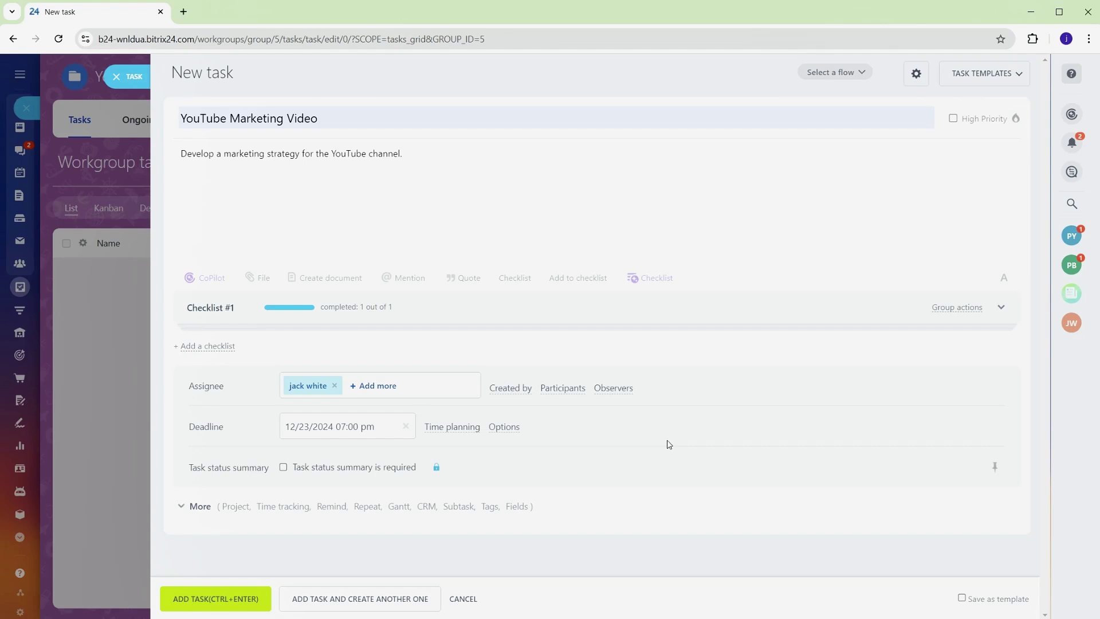
- Reveal the extra task fields and try repeat and reminder options, leaving both off
click(199, 506)
scroll(197, 565, down, 6)
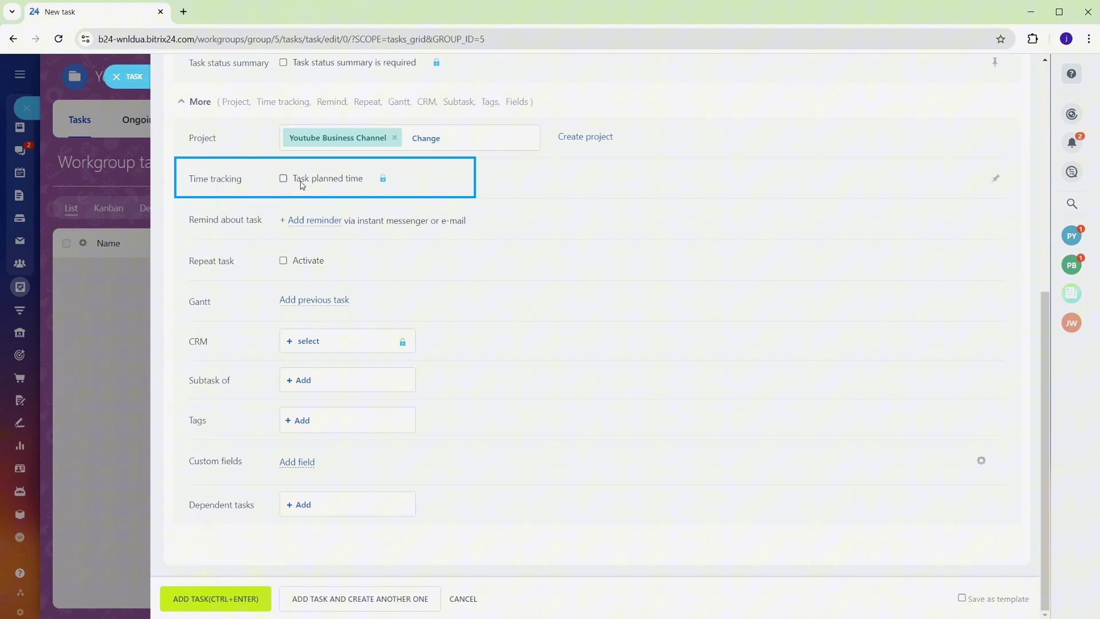
click(283, 261)
click(283, 261)
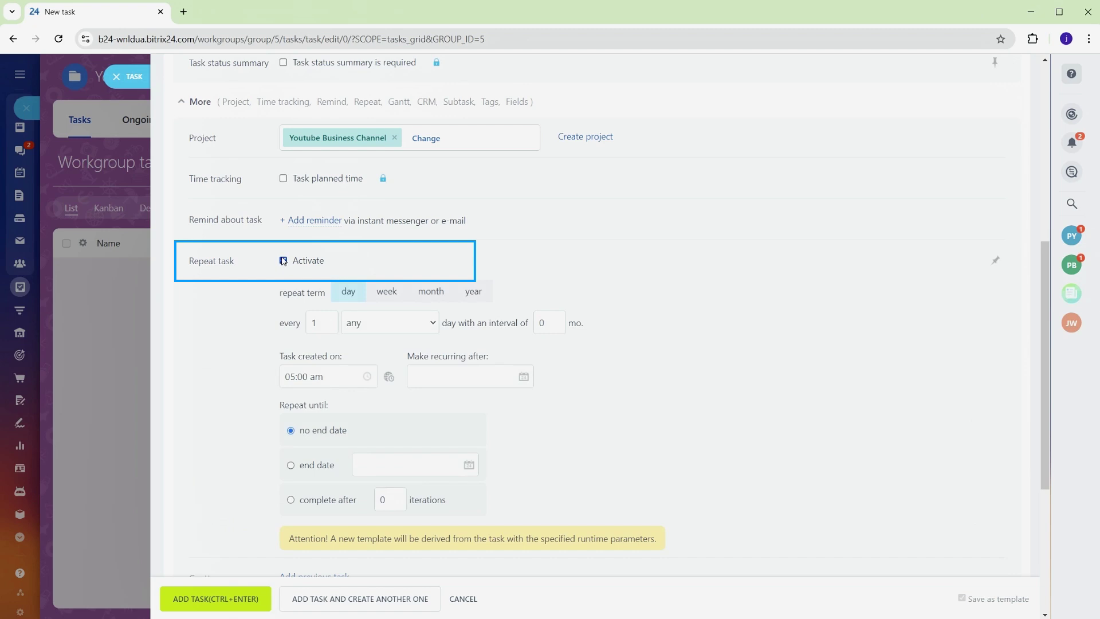
click(316, 221)
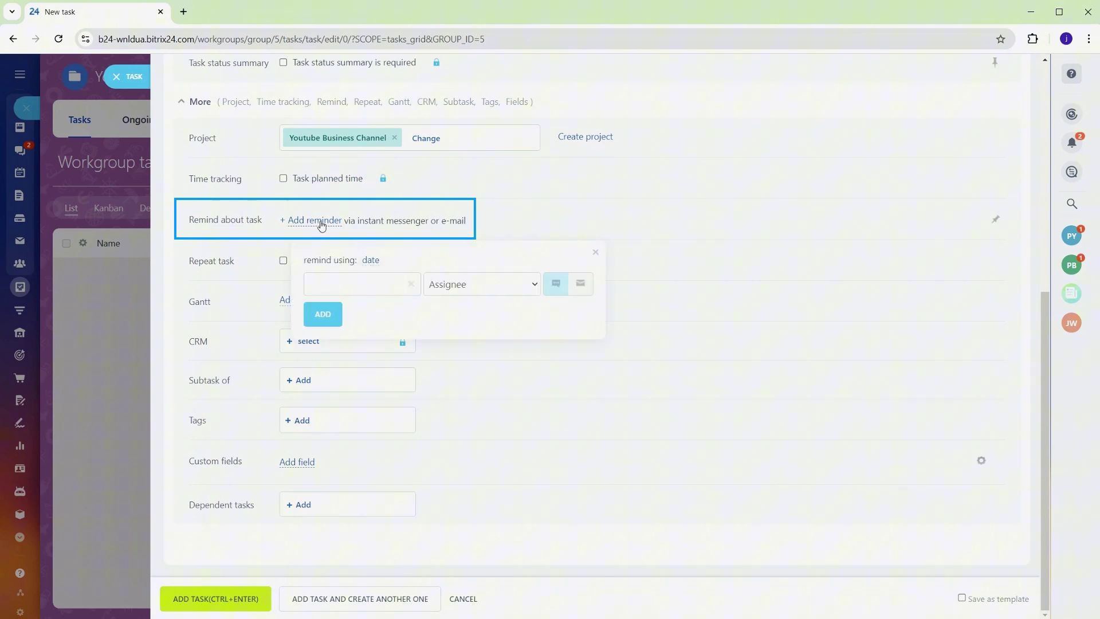
click(322, 223)
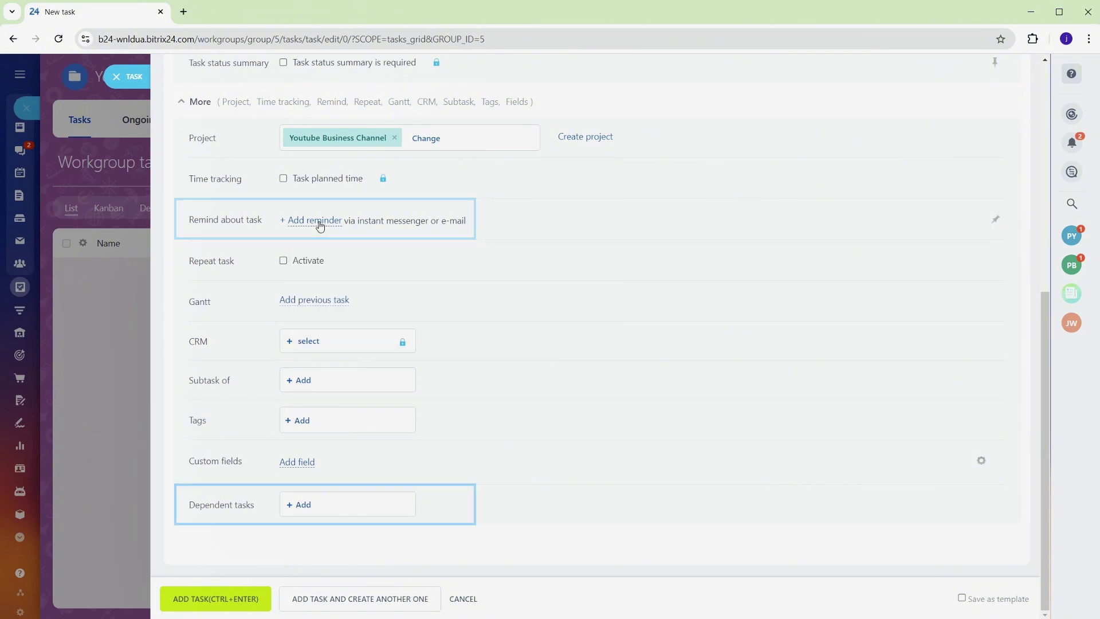
- Skip adding a dependent task and save the YouTube Marketing Video task
click(308, 505)
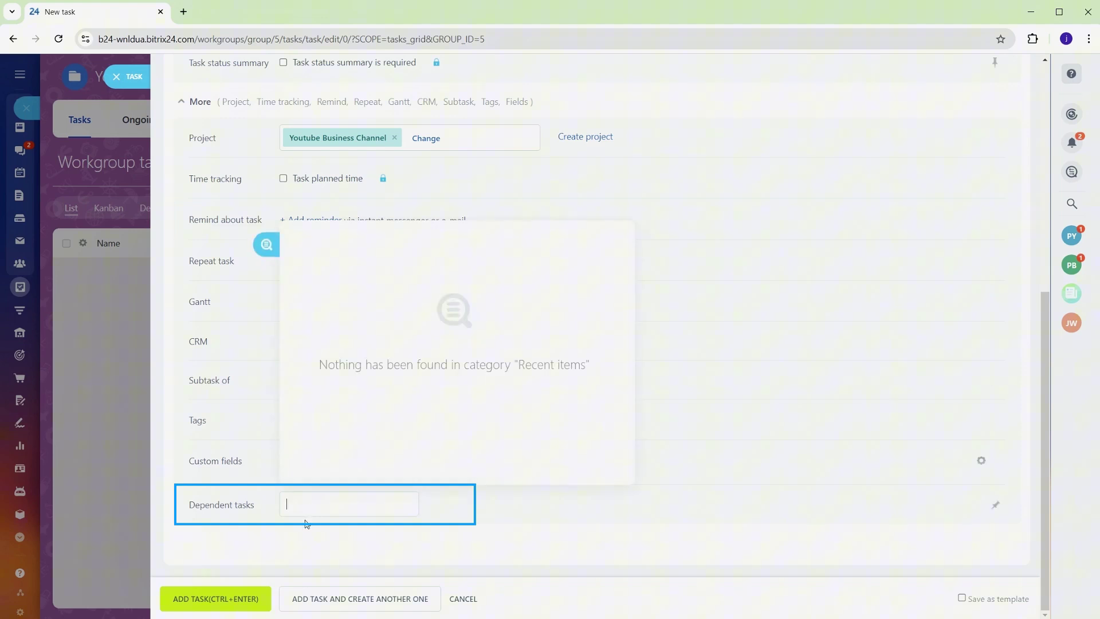
click(306, 523)
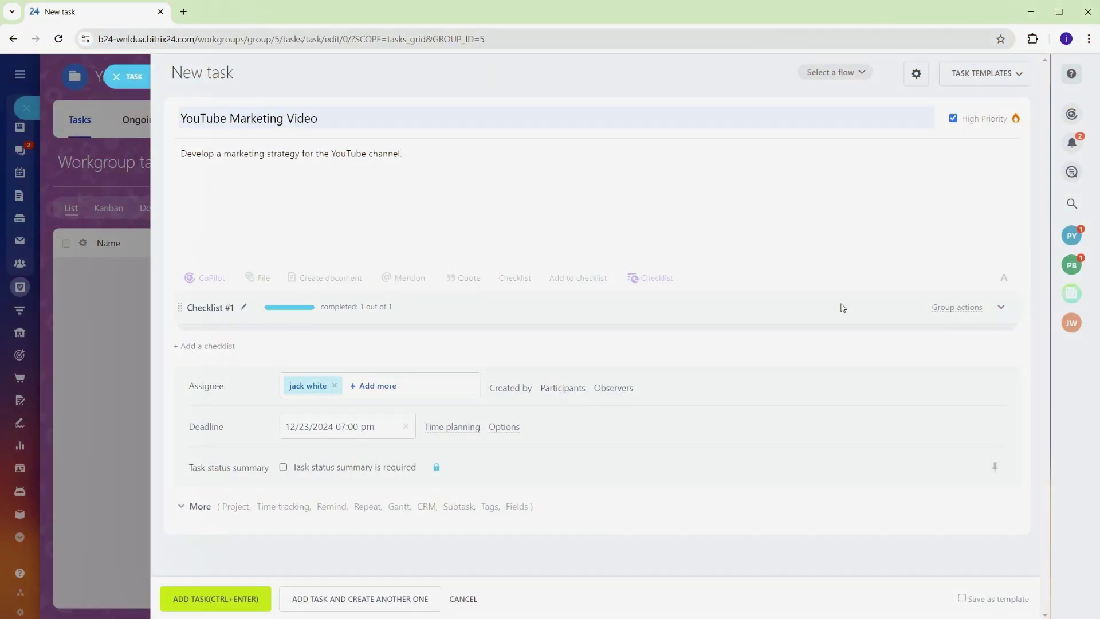
click(238, 596)
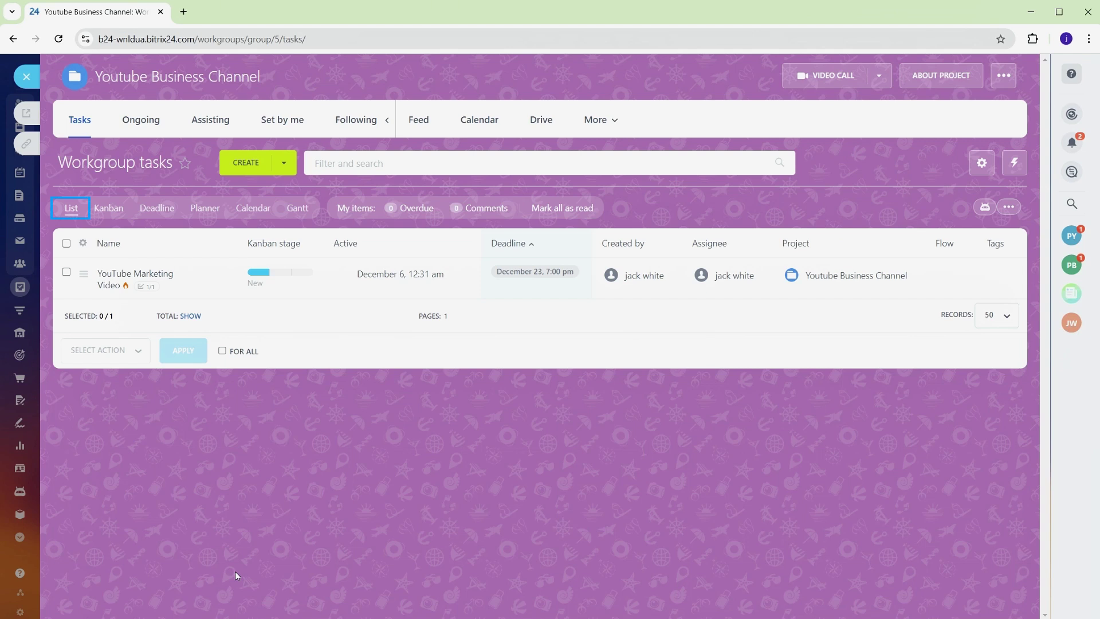
- Show the tasks as a Kanban board and drag YouTube Marketing Video into In progress
key(Tab)
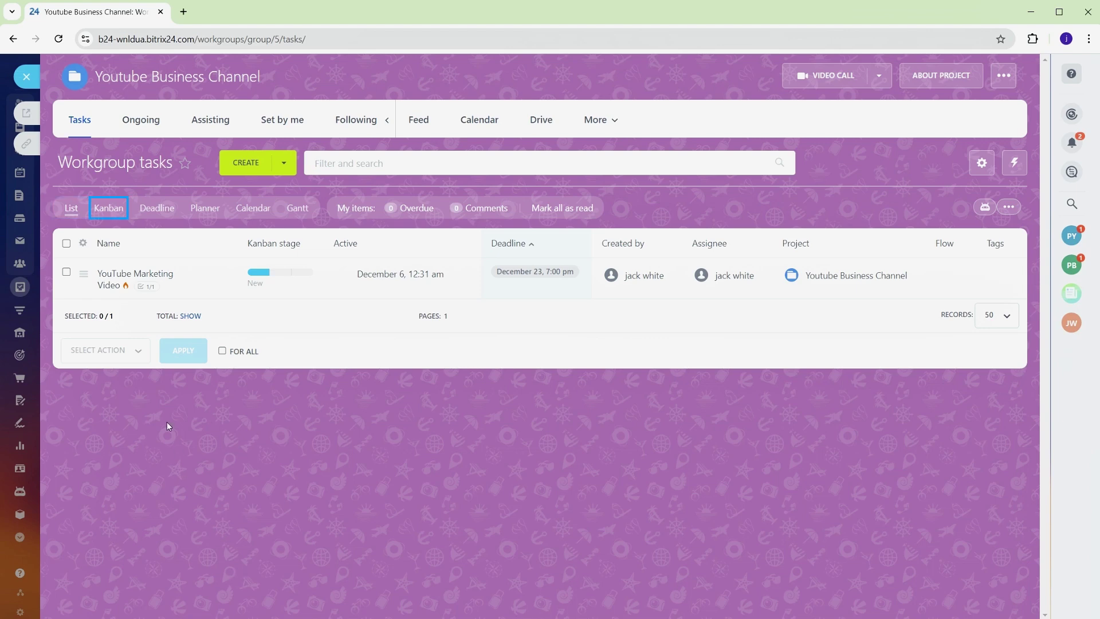
click(108, 209)
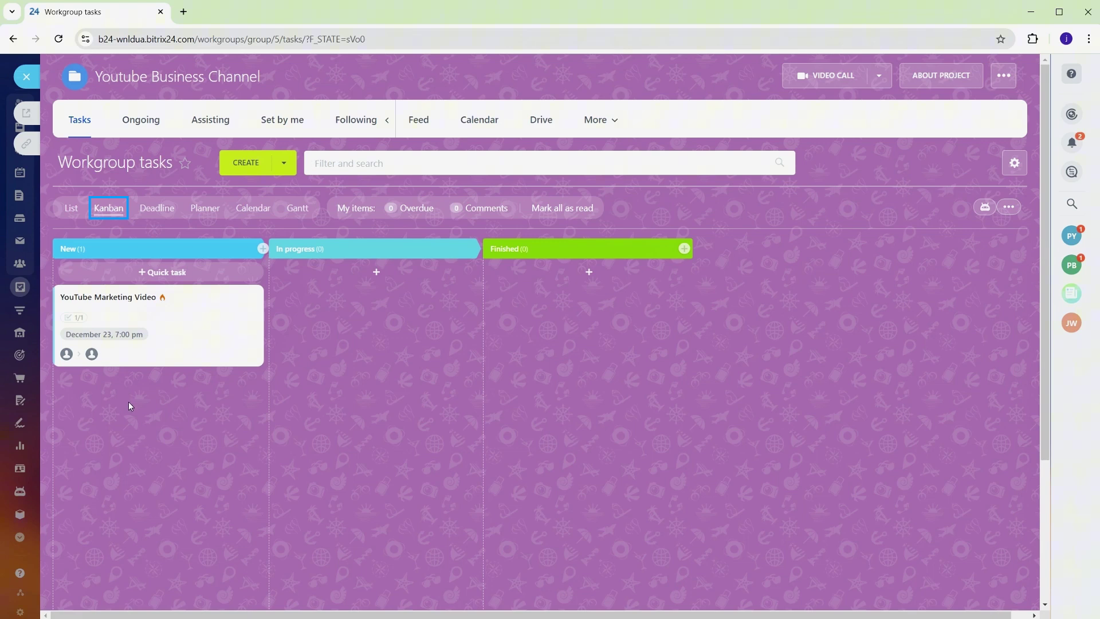
drag(71, 306, 532, 315)
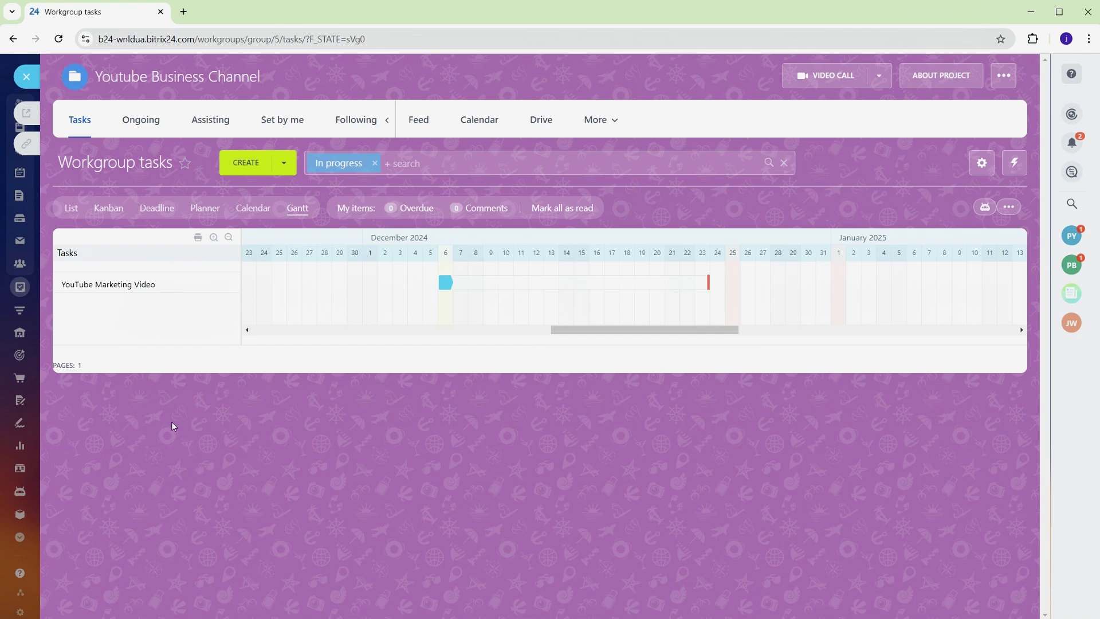
- Leave the Gantt chart and show the project's tasks as a plain list
click(69, 209)
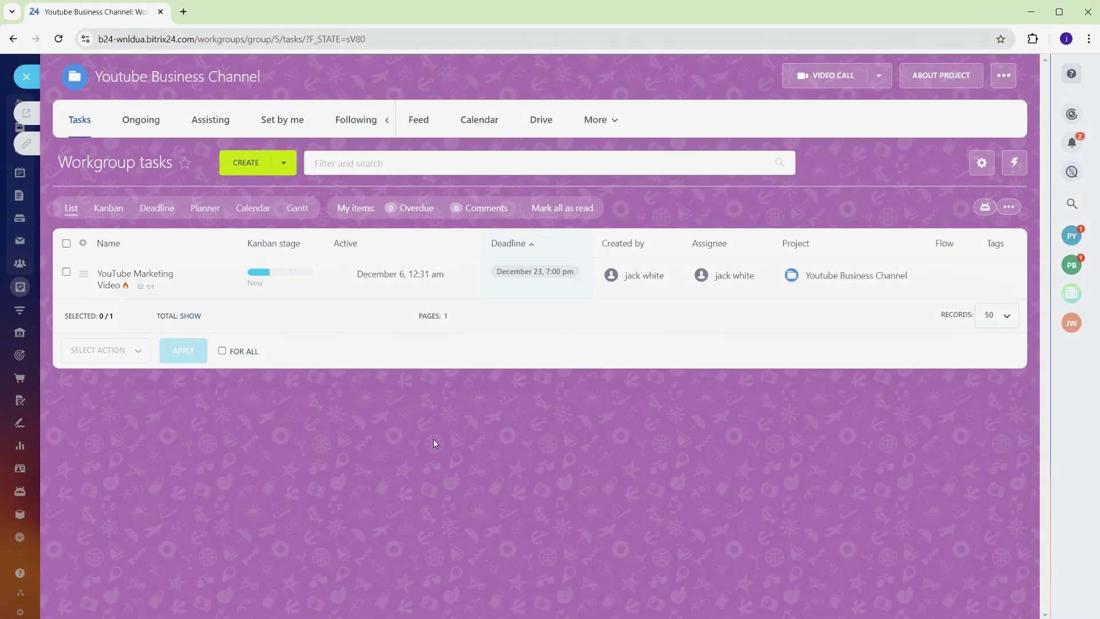
- Switch the task view to the Deadline grouping
click(171, 216)
- On the Planner board, drag YouTube Marketing Video to this week, then back to Not planned
click(201, 210)
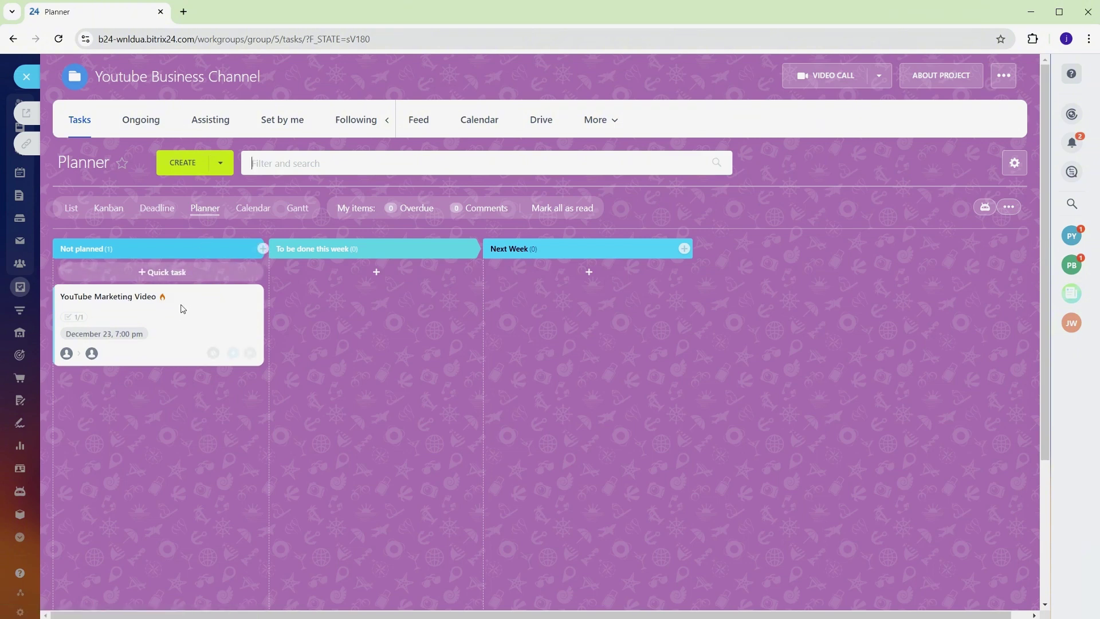
drag(179, 307, 517, 298)
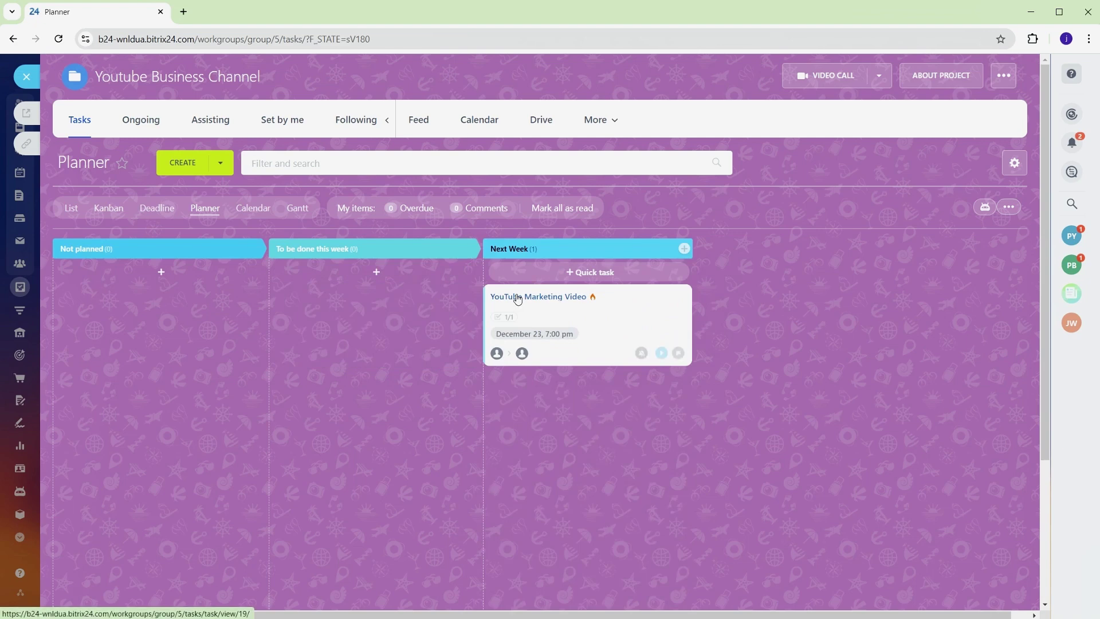
drag(518, 298, 114, 295)
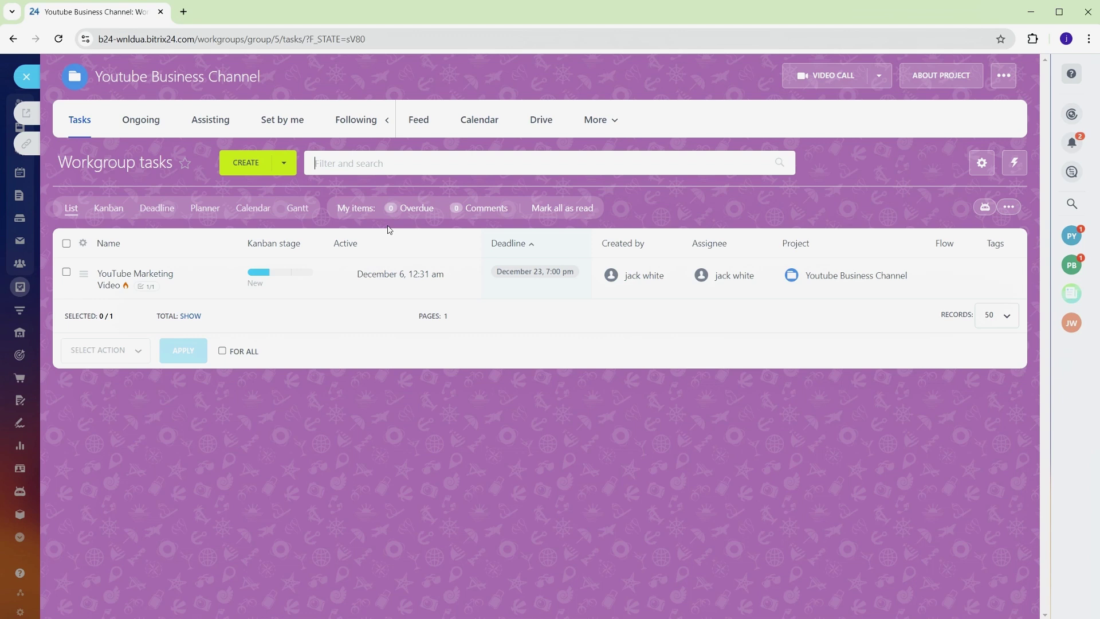
- Show tasks on the monthly calendar, cancel a December 14 task draft, and open period choices
click(265, 209)
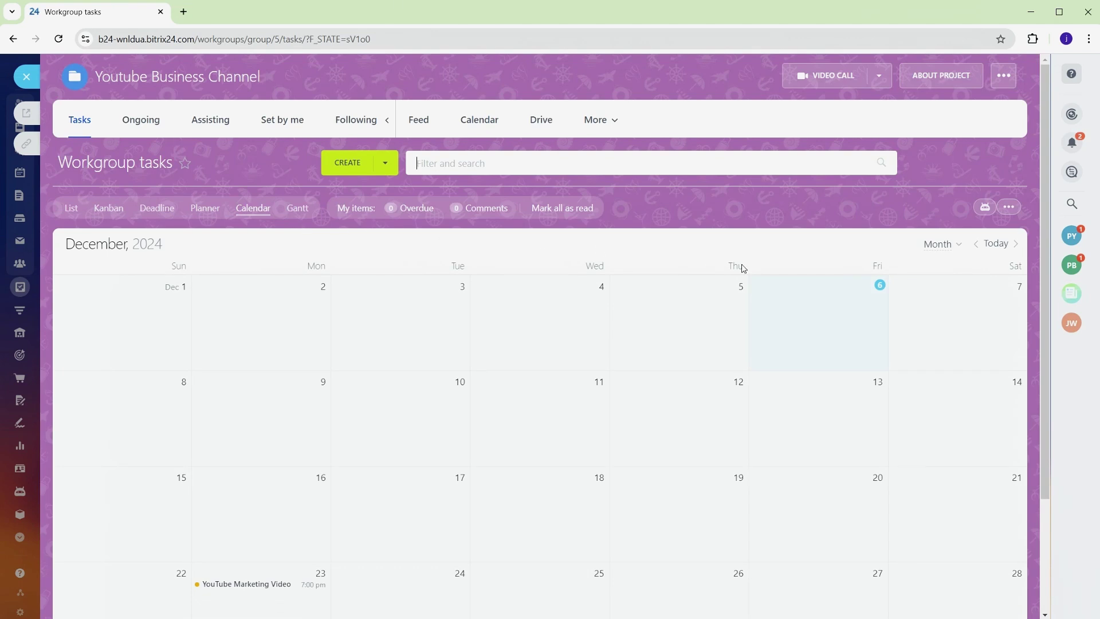
click(960, 426)
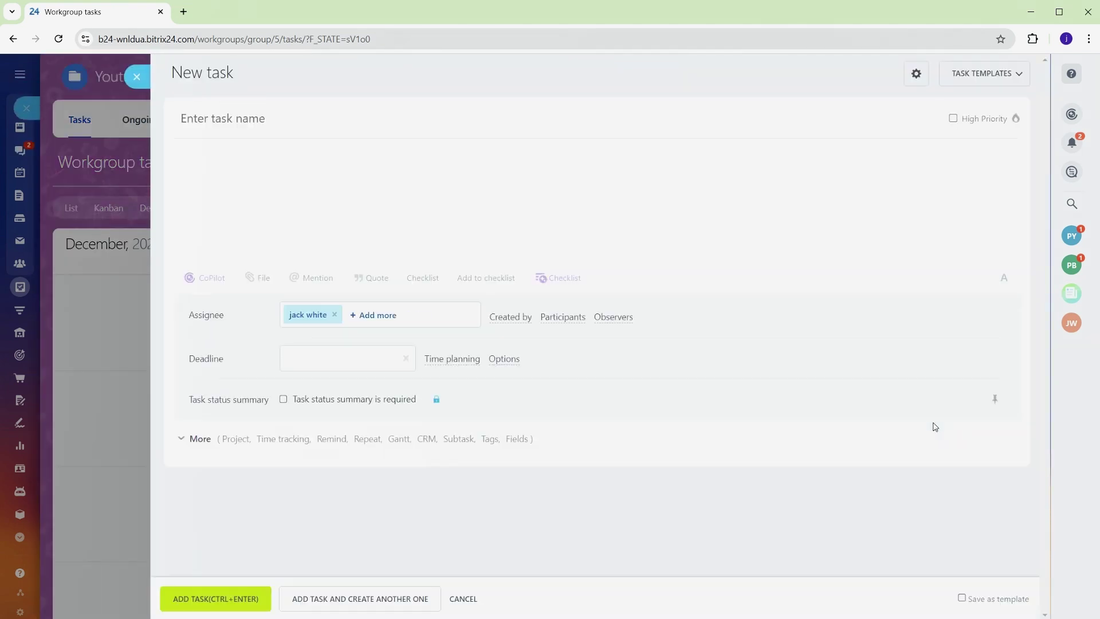
key(Escape)
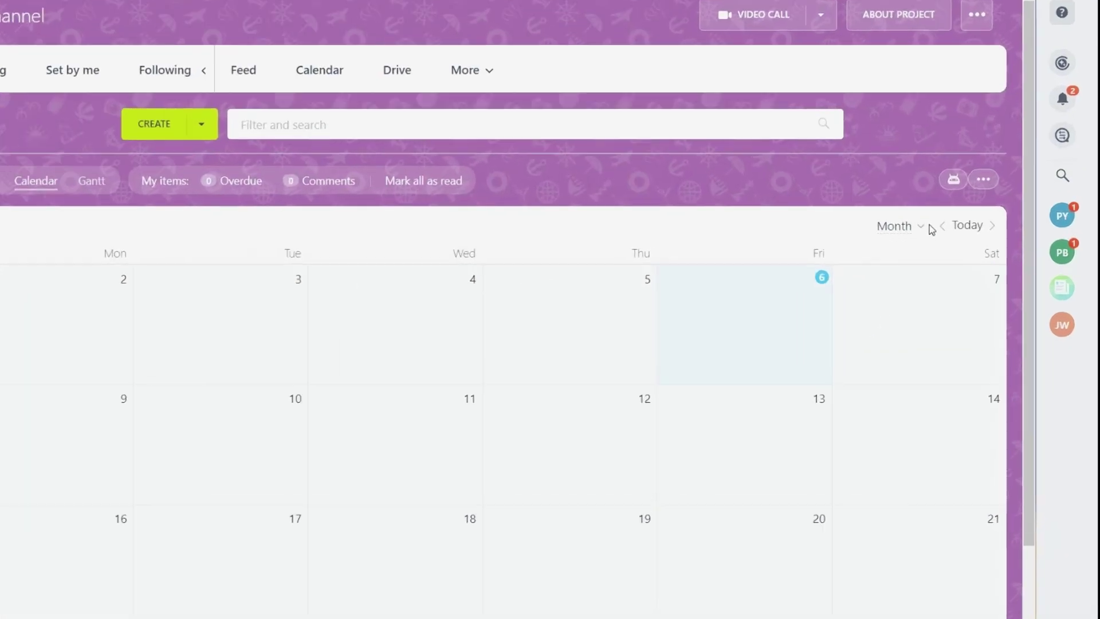
click(957, 245)
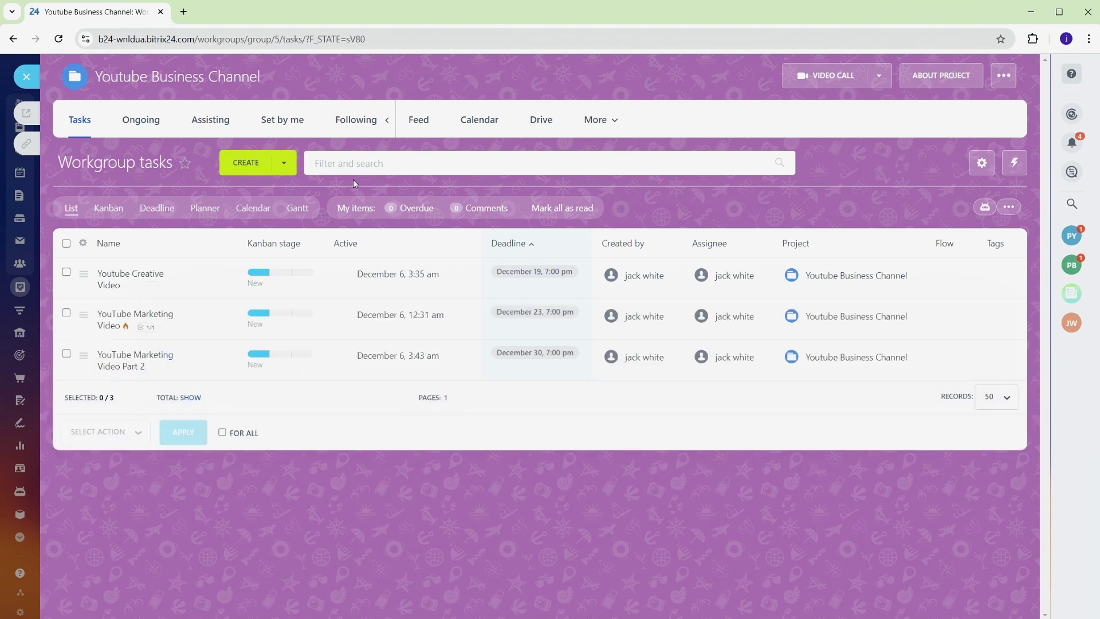
- On the Gantt timeline, link Youtube Creative Video as dependent on YouTube Marketing Video Part 2
click(302, 210)
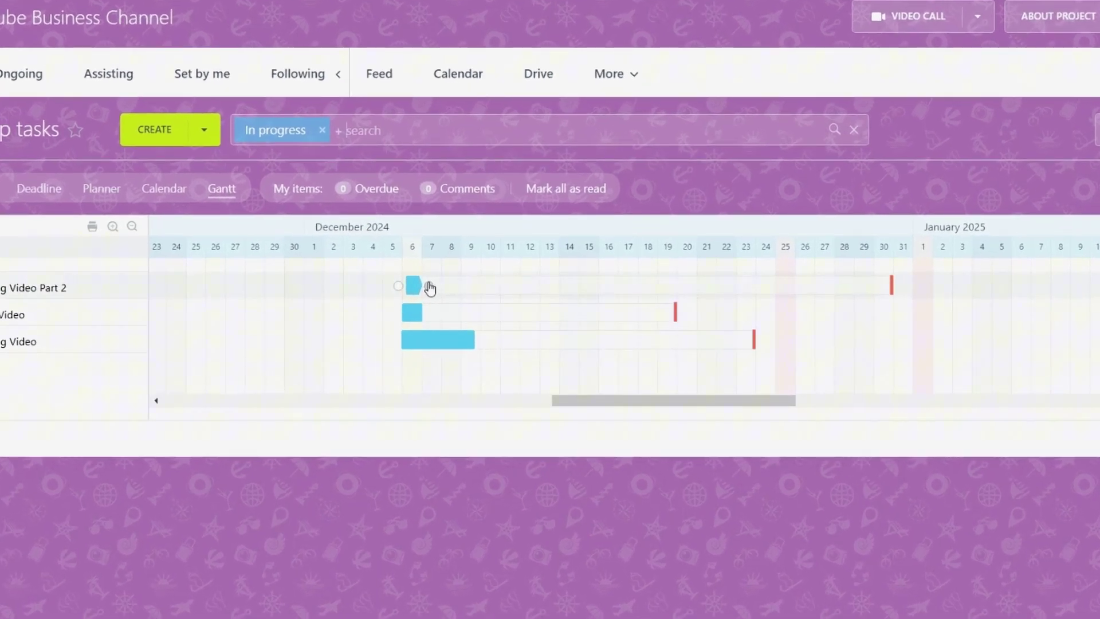
drag(430, 288, 394, 312)
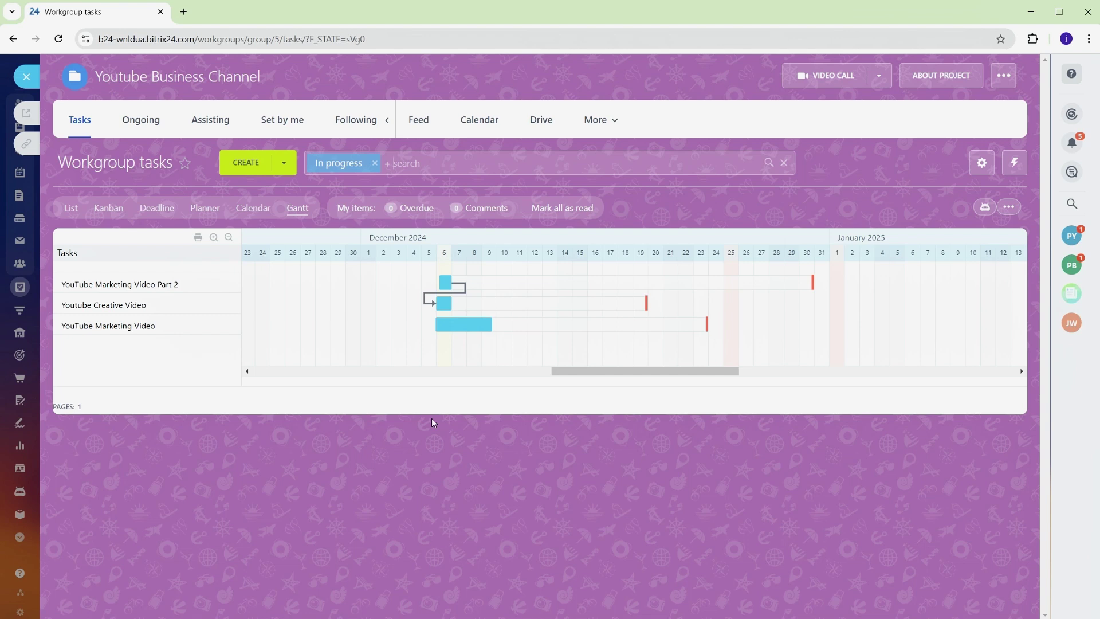
- Delete the old dependency link and draw a new end-to-end link from Part 2
click(435, 298)
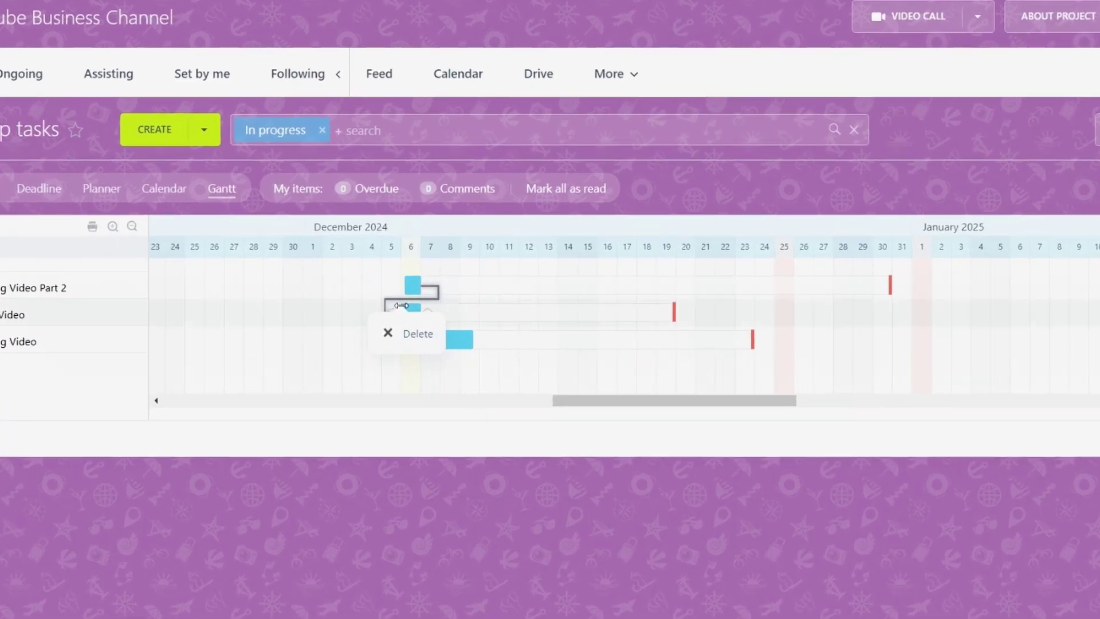
click(404, 338)
drag(422, 286, 427, 319)
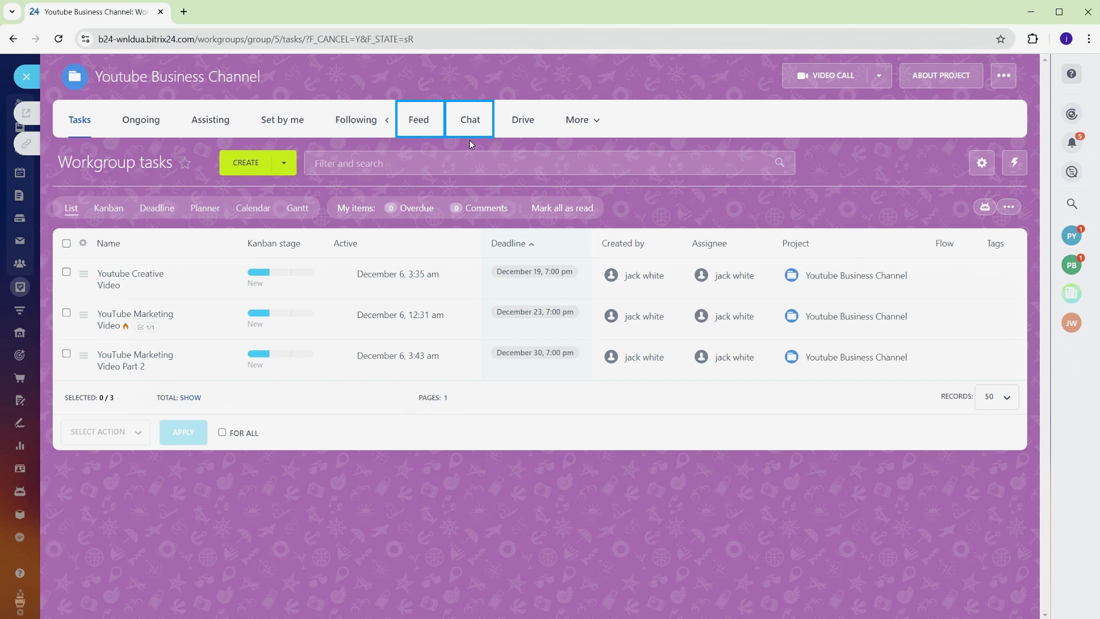
- Open the project Feed and expand the list of other post types
click(413, 122)
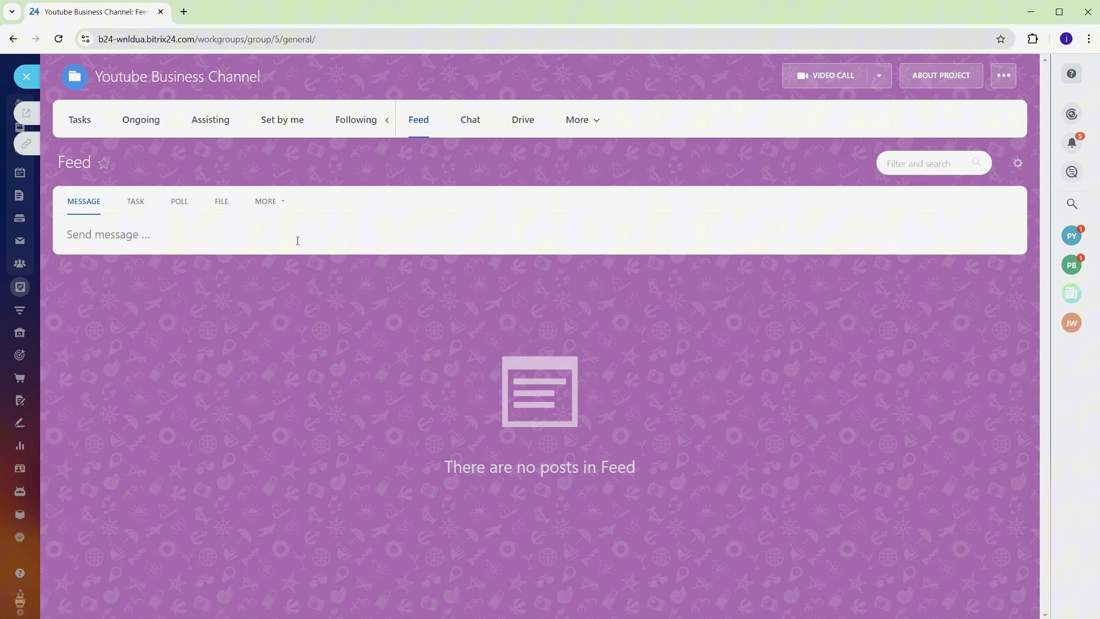
click(273, 204)
- Open the Youtube Business Channel project chat window
click(470, 120)
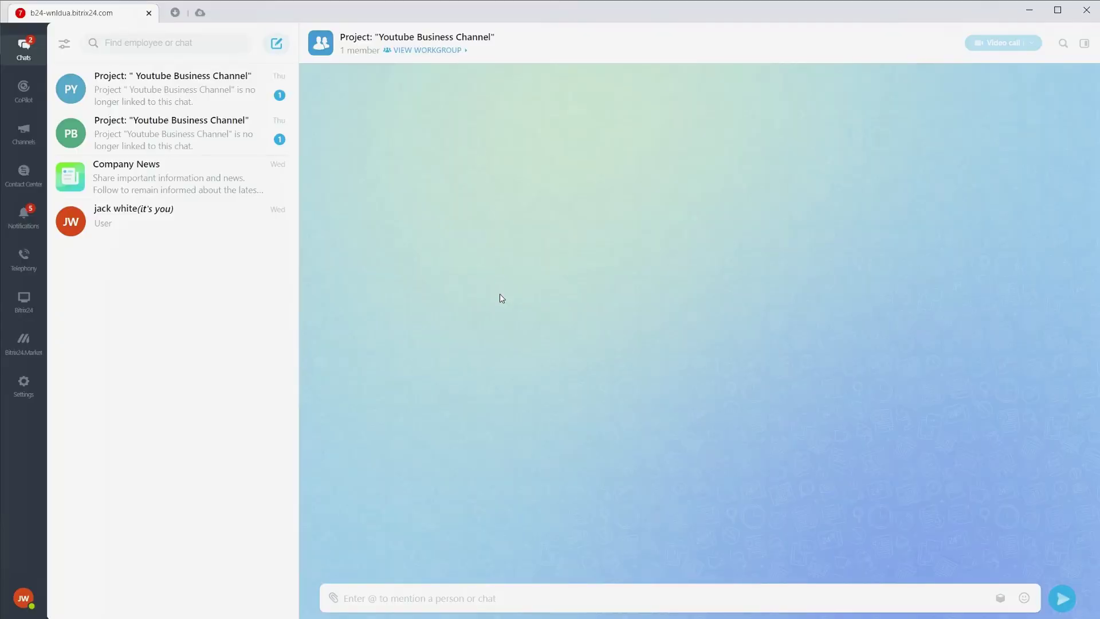